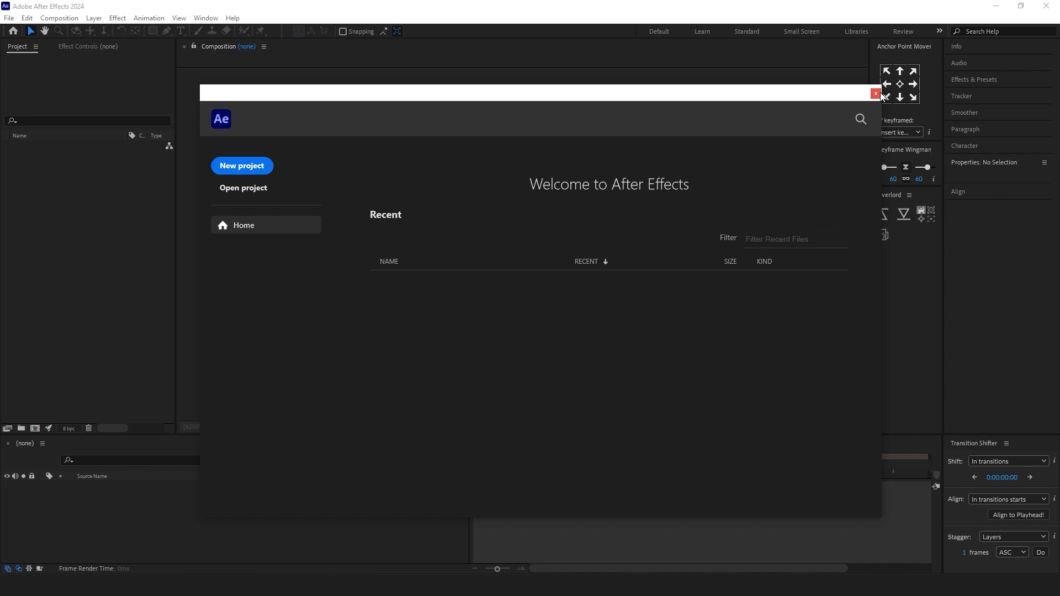
Step: Dismiss the welcome screen and disable Enable Home Screen in the Startup & Repair preferences
{"action": "left_click", "coordinate": [876, 93]}
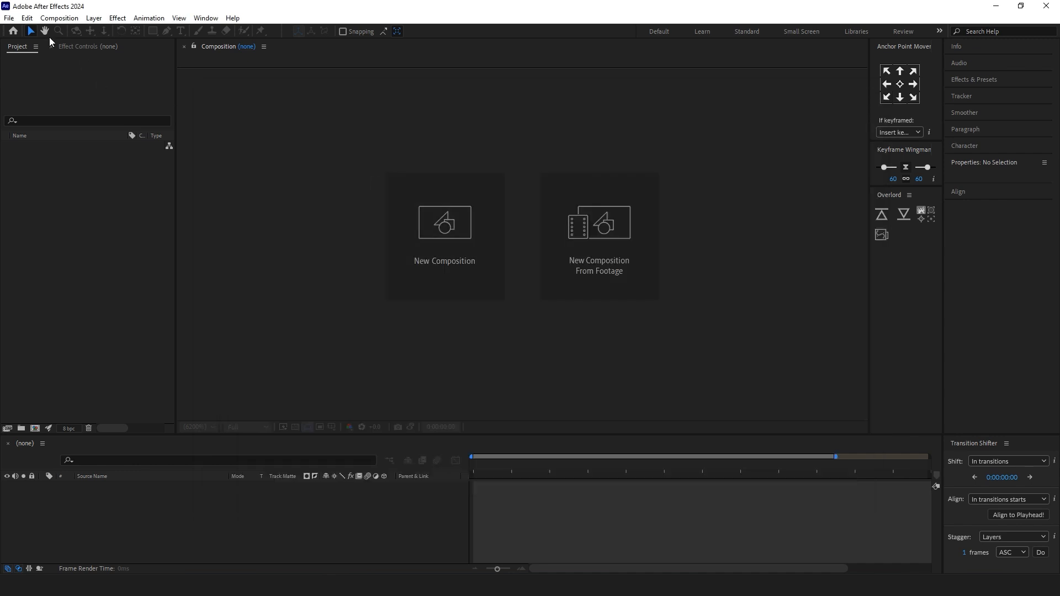
{"action": "left_click", "coordinate": [27, 18]}
{"action": "mouse_move", "coordinate": [55, 323]}
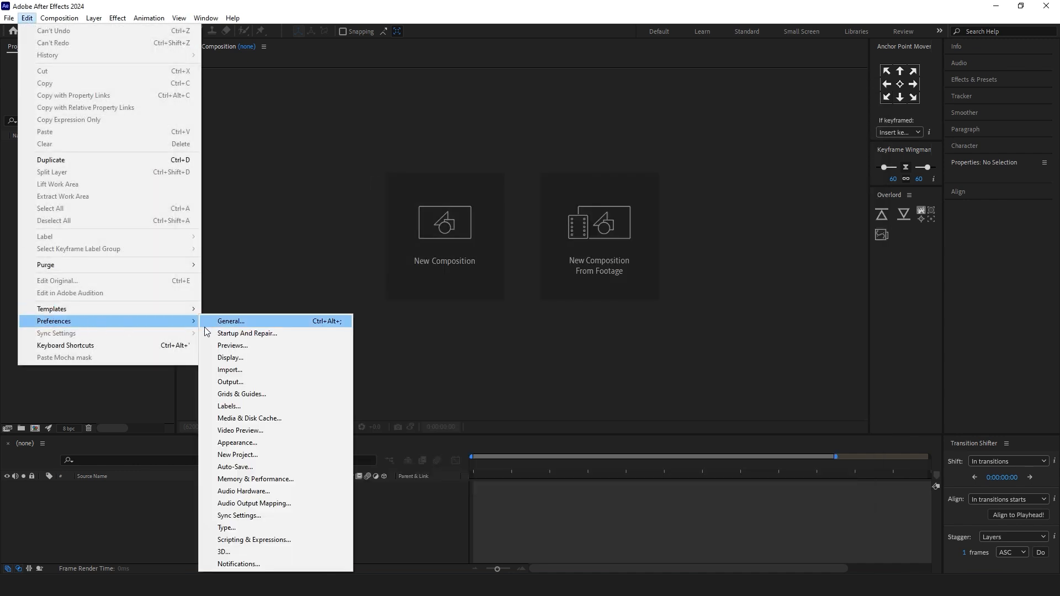
{"action": "left_click", "coordinate": [283, 338]}
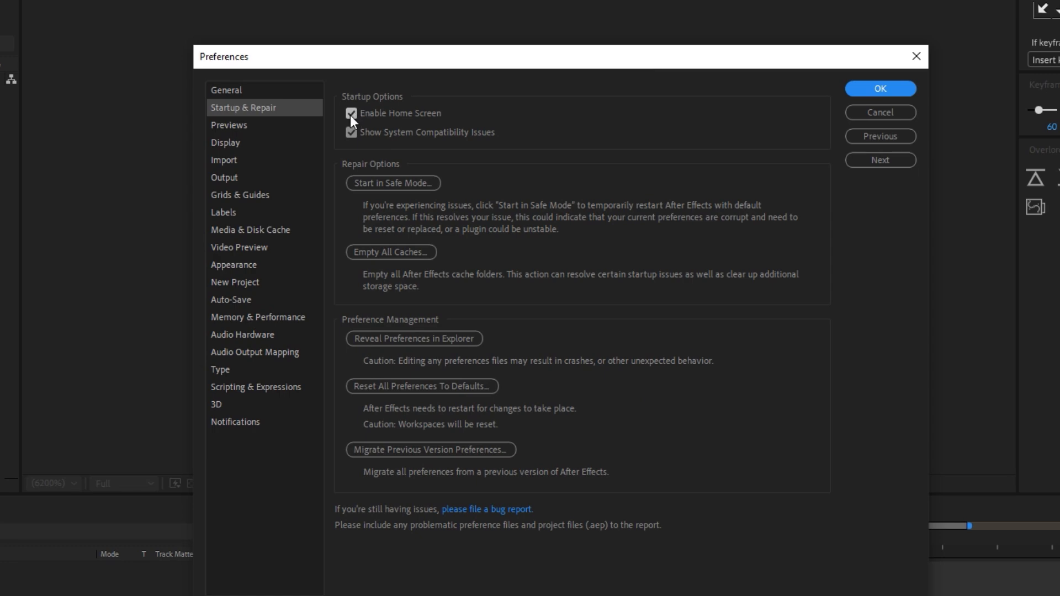
{"action": "left_click", "coordinate": [352, 115]}
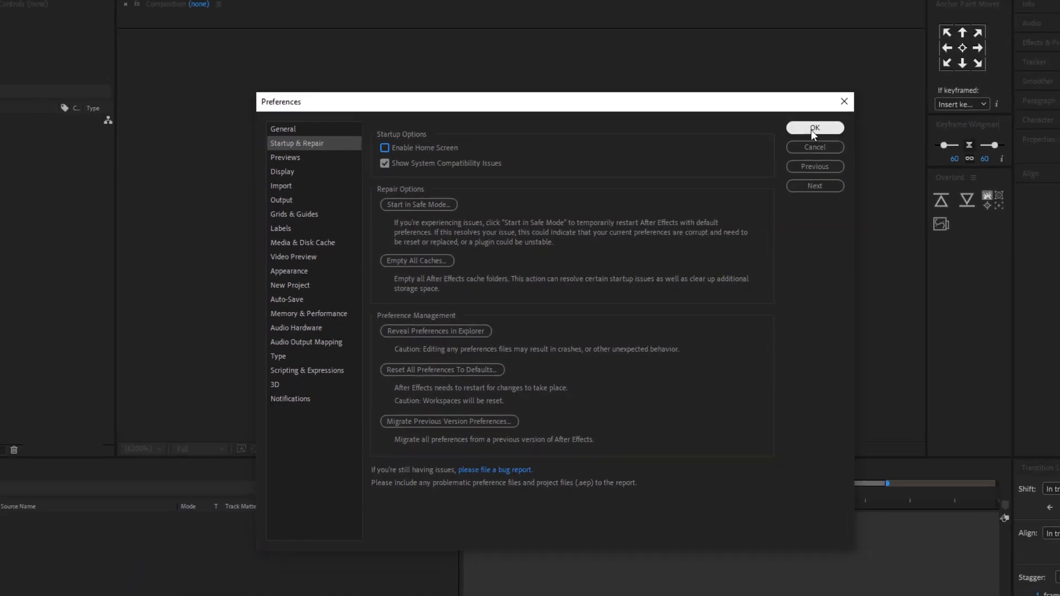
{"action": "left_click", "coordinate": [772, 153]}
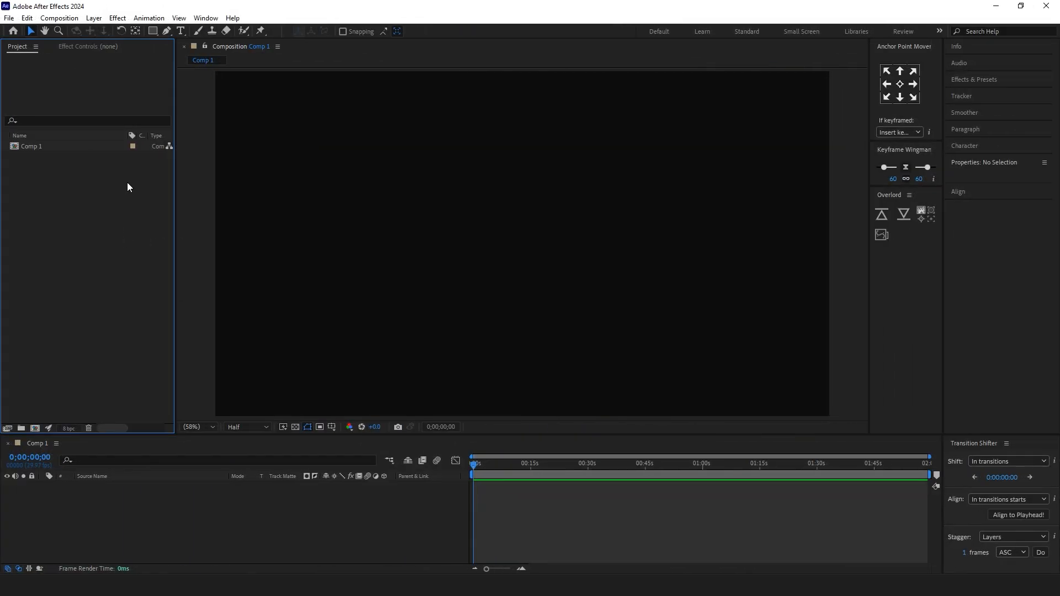
Step: Set the Maximum Disk Cache Size to 40 GB in the Media & Disk Cache preferences
{"action": "left_click", "coordinate": [213, 118]}
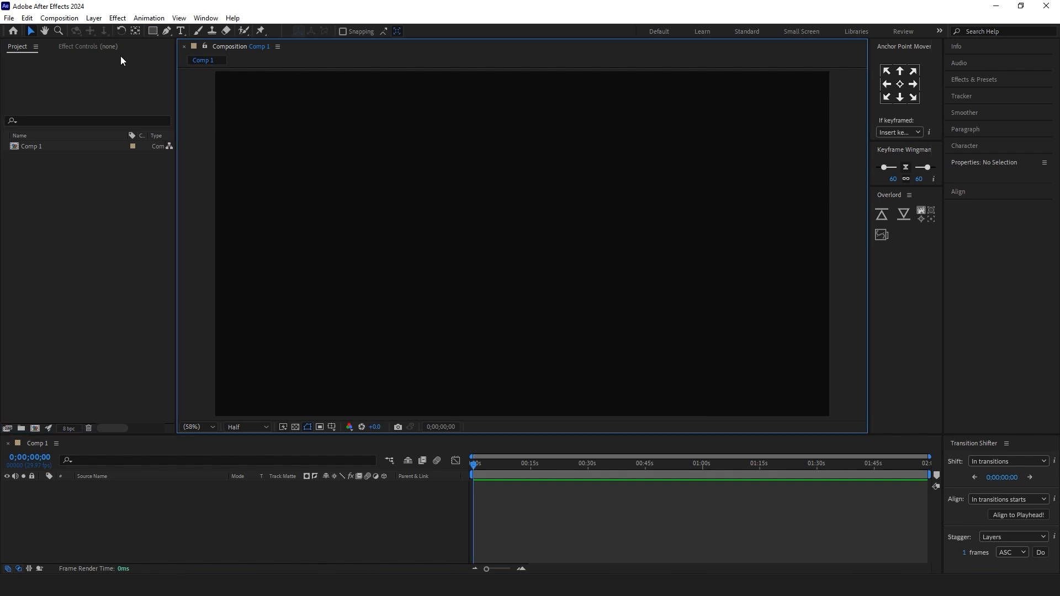
{"action": "left_click", "coordinate": [53, 21]}
{"action": "mouse_move", "coordinate": [25, 23]}
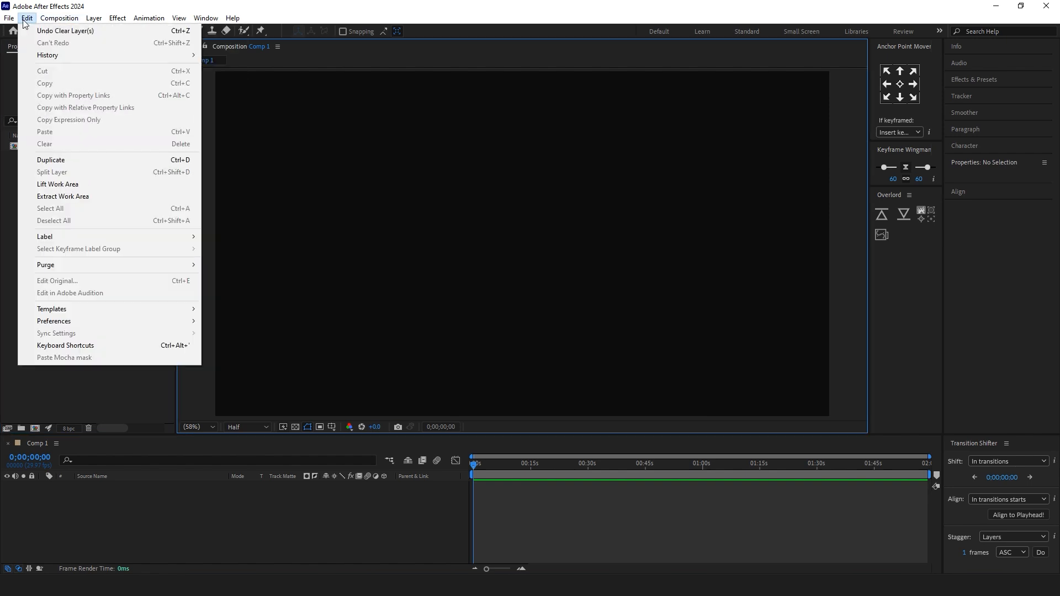
{"action": "mouse_move", "coordinate": [85, 323]}
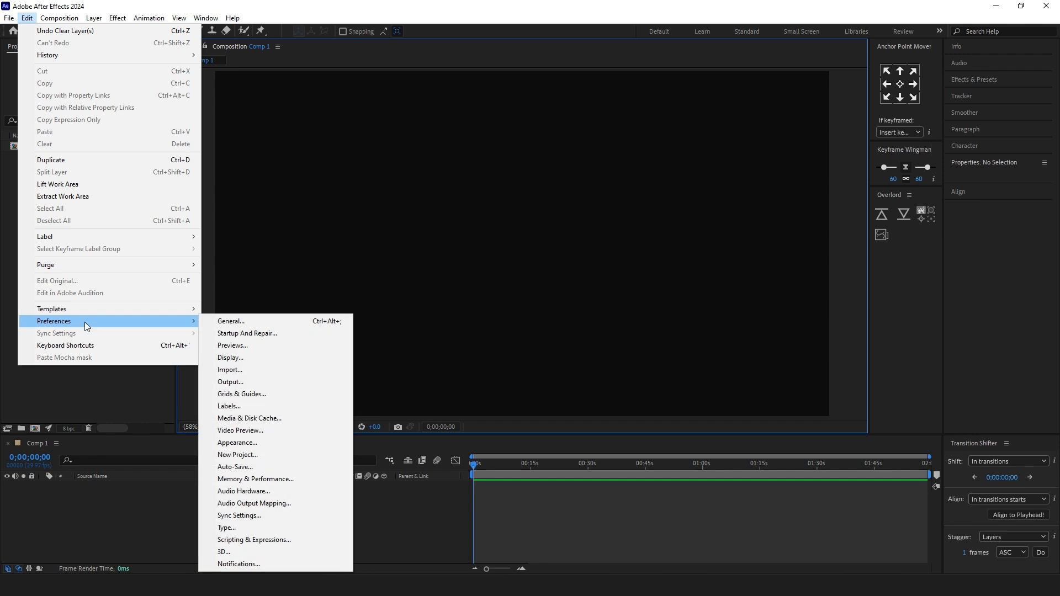
{"action": "left_click", "coordinate": [288, 419]}
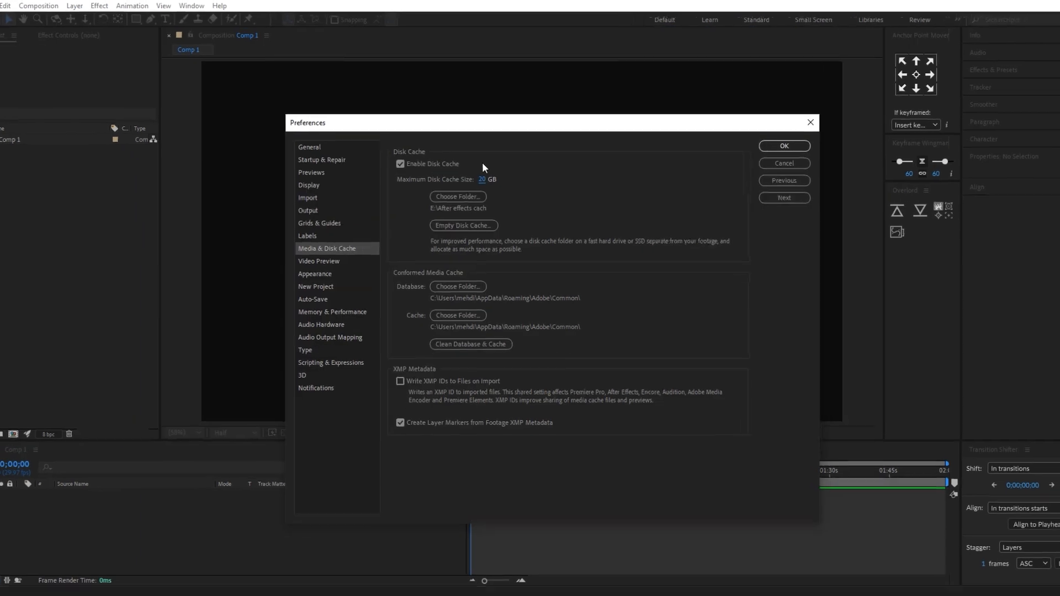
{"action": "left_click", "coordinate": [481, 179]}
{"action": "type", "text": "40"}
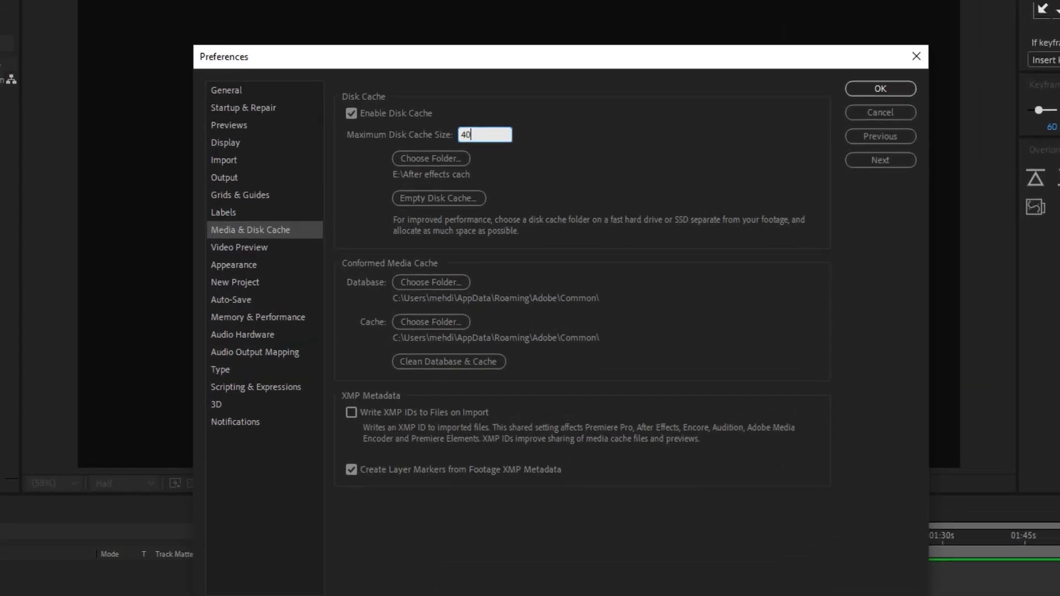
{"action": "left_click", "coordinate": [535, 184]}
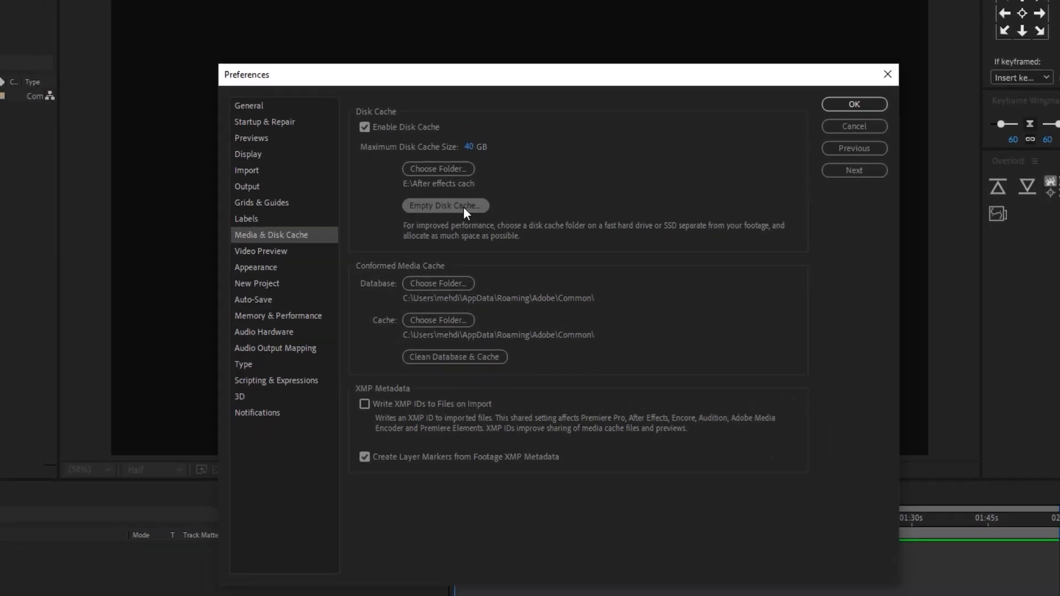
Step: Empty the disk cache and clean the conformed media database and cache
{"action": "left_click", "coordinate": [463, 207]}
{"action": "left_click", "coordinate": [559, 322]}
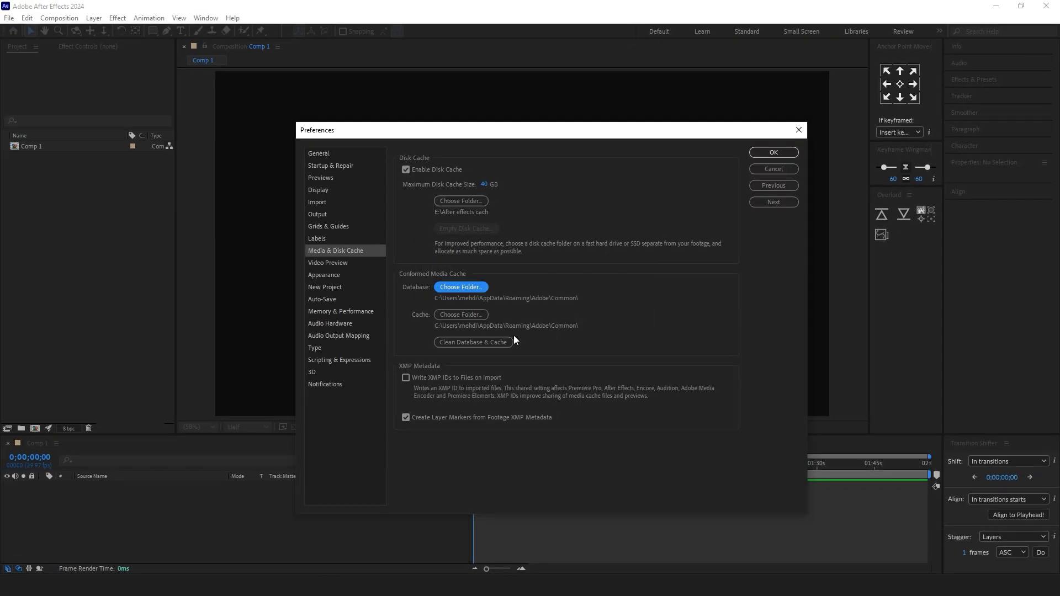
{"action": "left_click", "coordinate": [509, 342]}
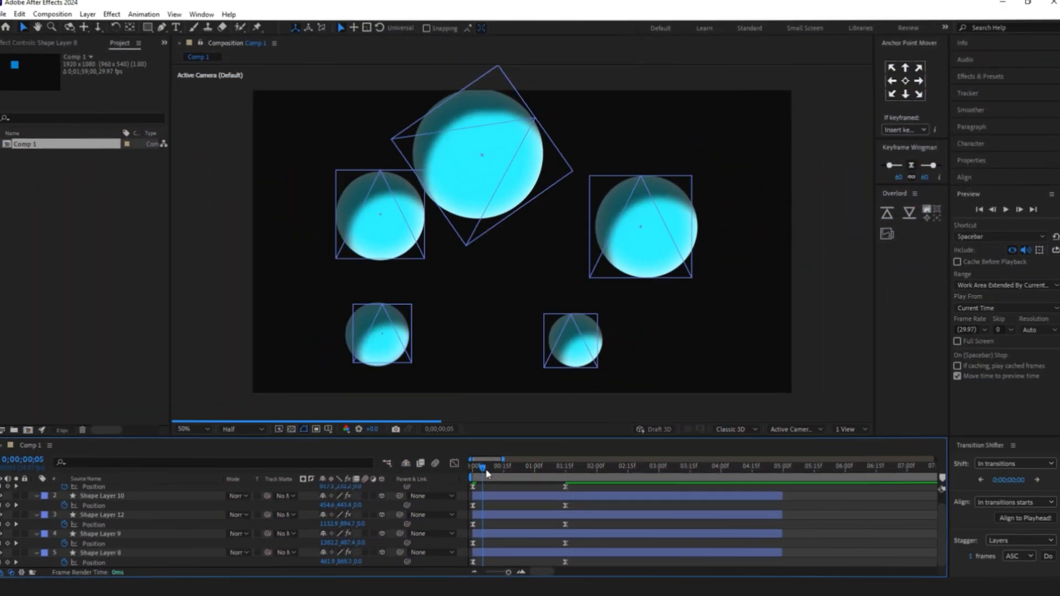
Step: Return the playhead to the composition's start and set the Preview resolution to Third
{"action": "left_click_drag", "start_coordinate": [486, 471], "coordinate": [471, 469]}
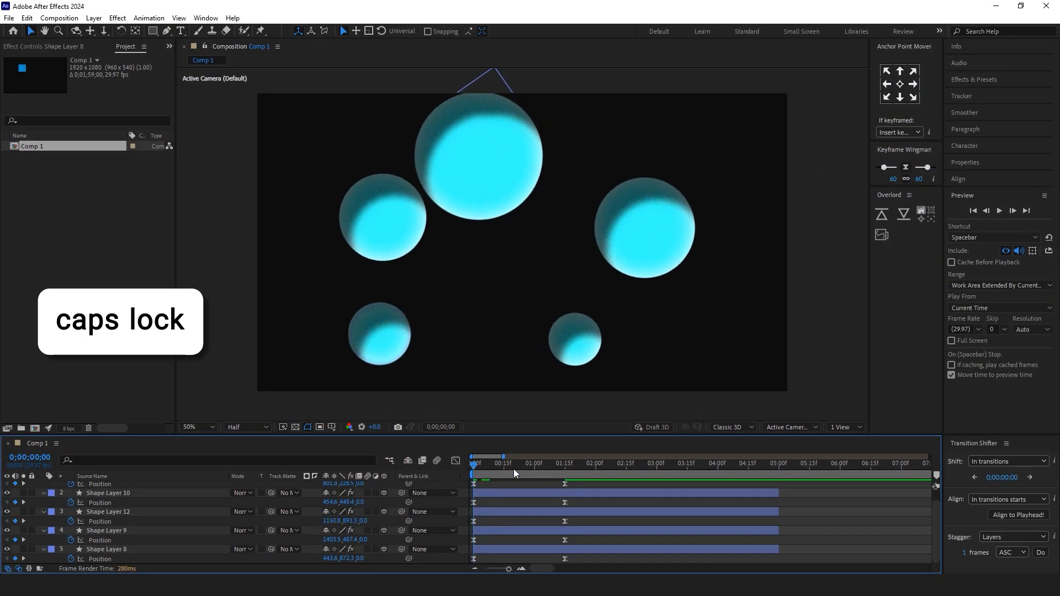
{"action": "key", "text": "Caps_Lock"}
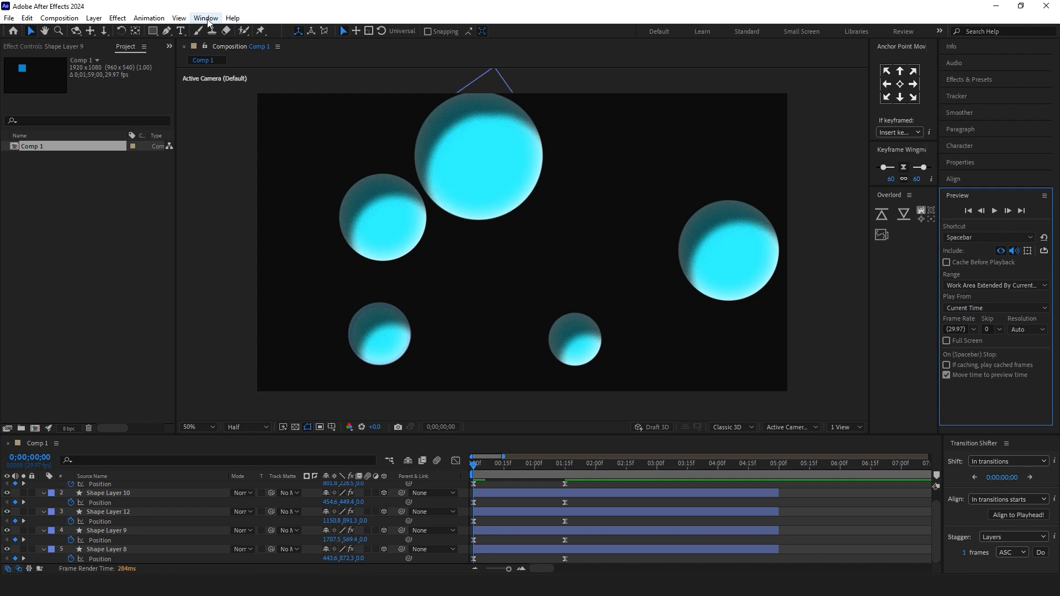
{"action": "left_click", "coordinate": [207, 18]}
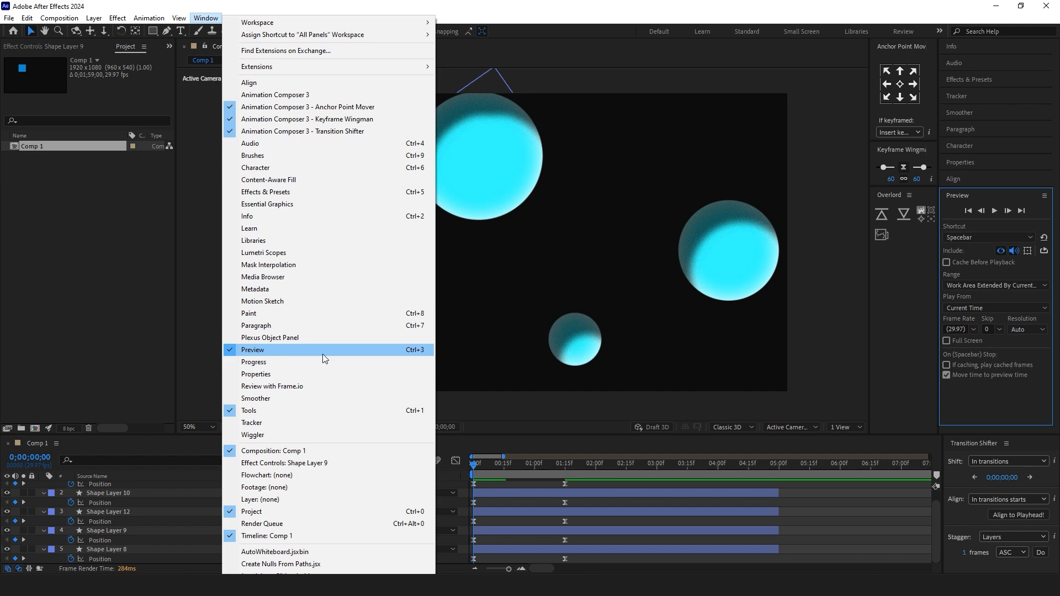
{"action": "left_click", "coordinate": [899, 19]}
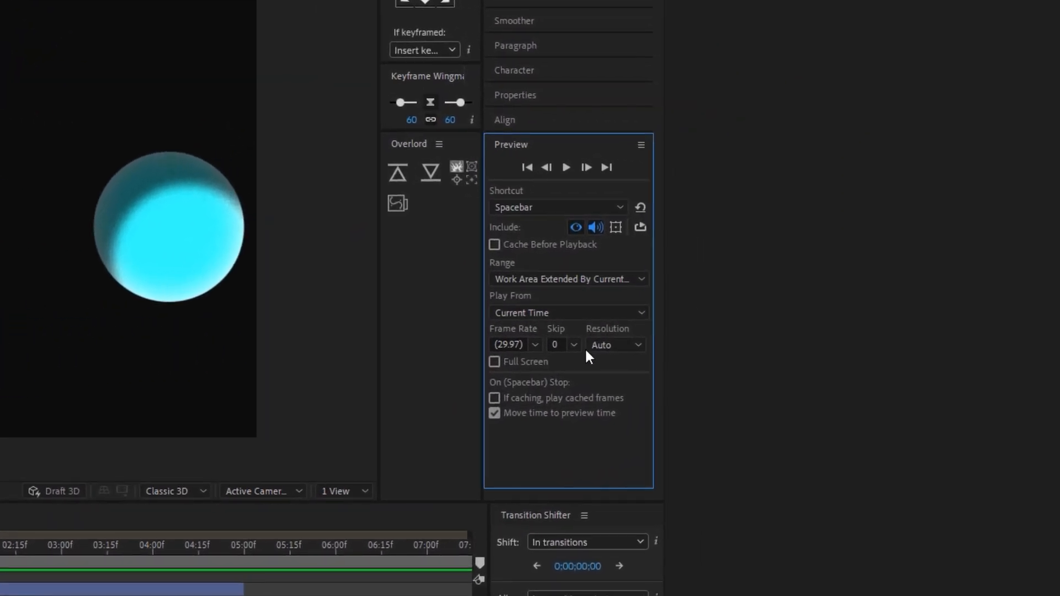
{"action": "left_click", "coordinate": [613, 349]}
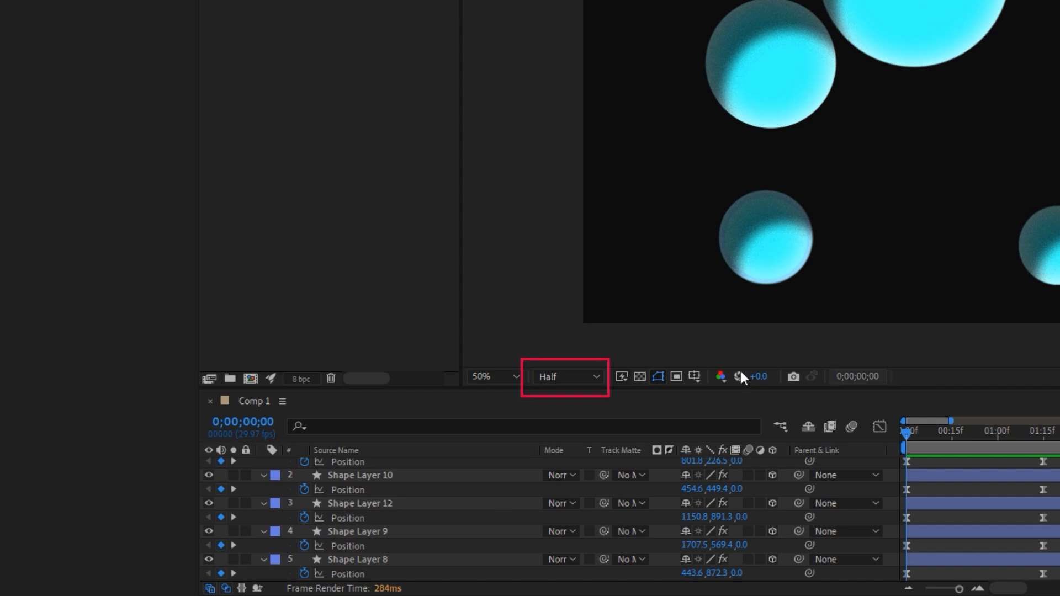
Step: Set the composition viewer's resolution to Full and preview the circles' motion up to their second position keyframes
{"action": "left_click", "coordinate": [549, 376]}
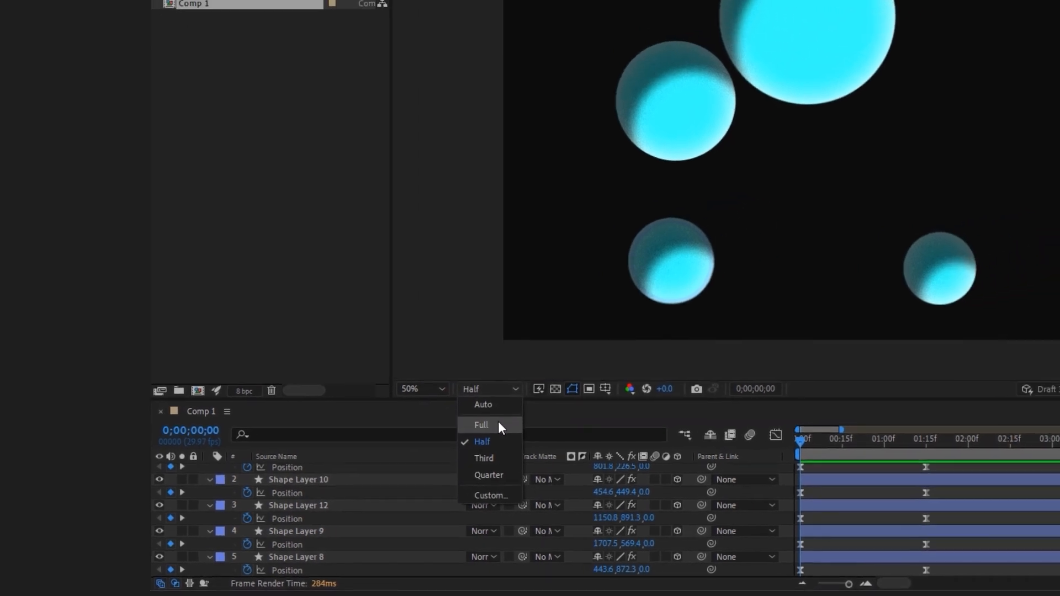
{"action": "left_click", "coordinate": [558, 418]}
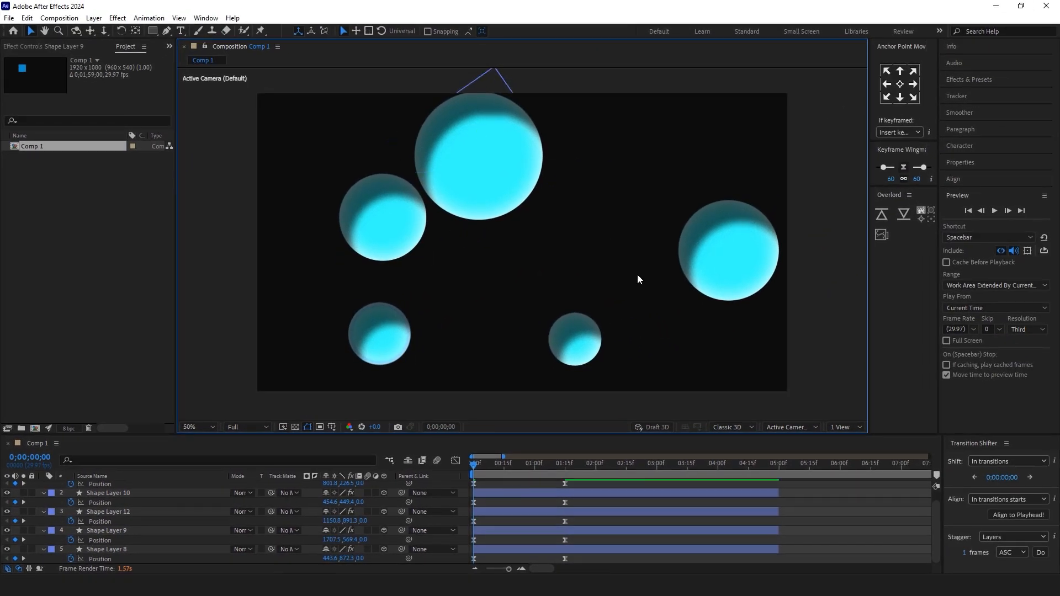
{"action": "key", "text": "space"}
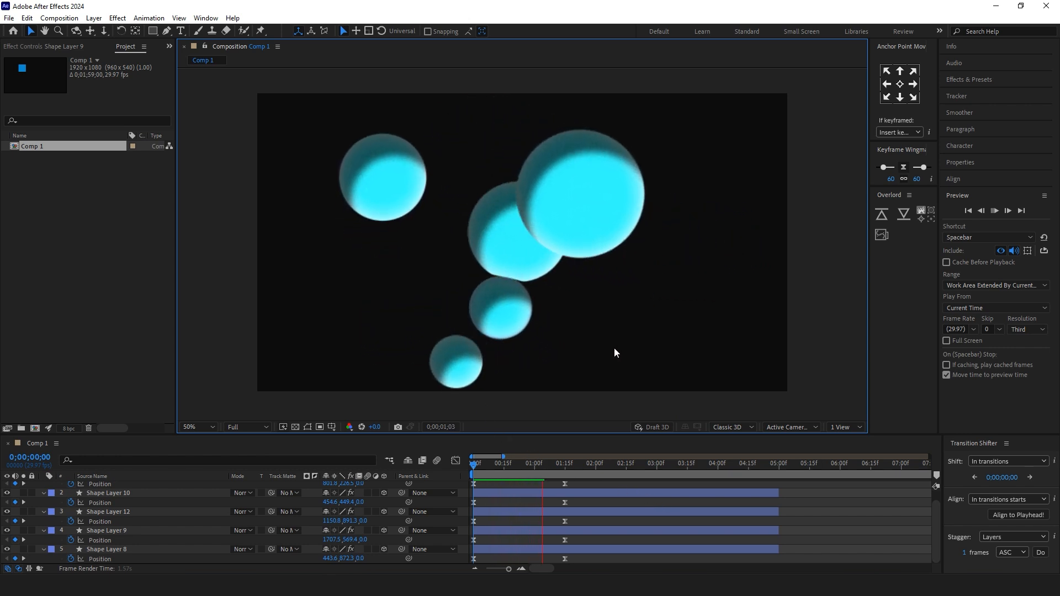
{"action": "left_click", "coordinate": [563, 469]}
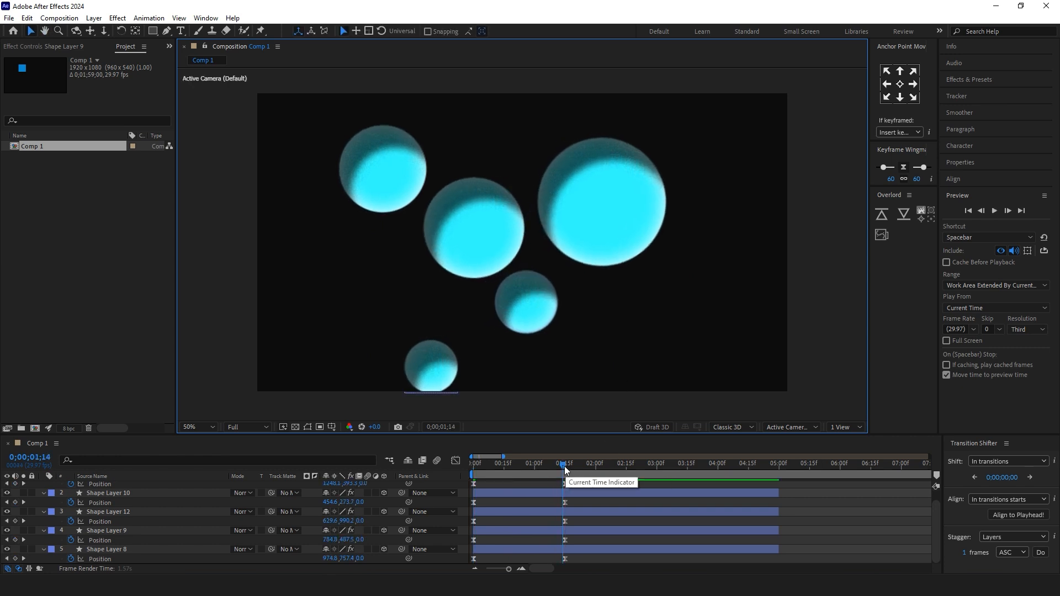
{"action": "left_click_drag", "start_coordinate": [563, 468], "coordinate": [561, 469]}
{"action": "left_click", "coordinate": [610, 484]}
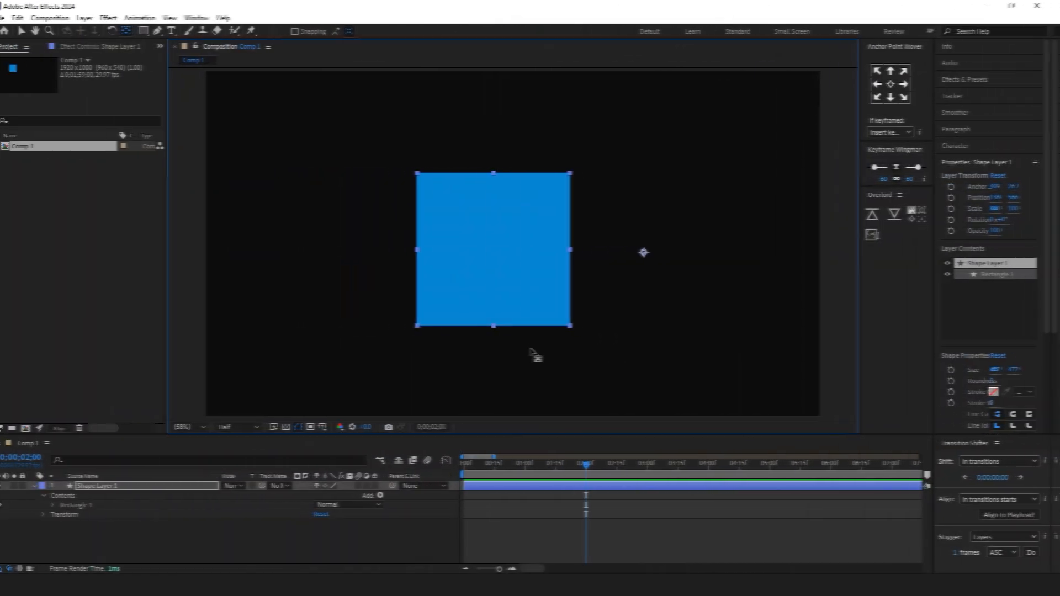
Step: Try rotating the blue square around its off-centre anchor point with the Rotation tool
{"action": "left_click", "coordinate": [122, 31]}
{"action": "left_click_drag", "start_coordinate": [445, 230], "coordinate": [435, 259]}
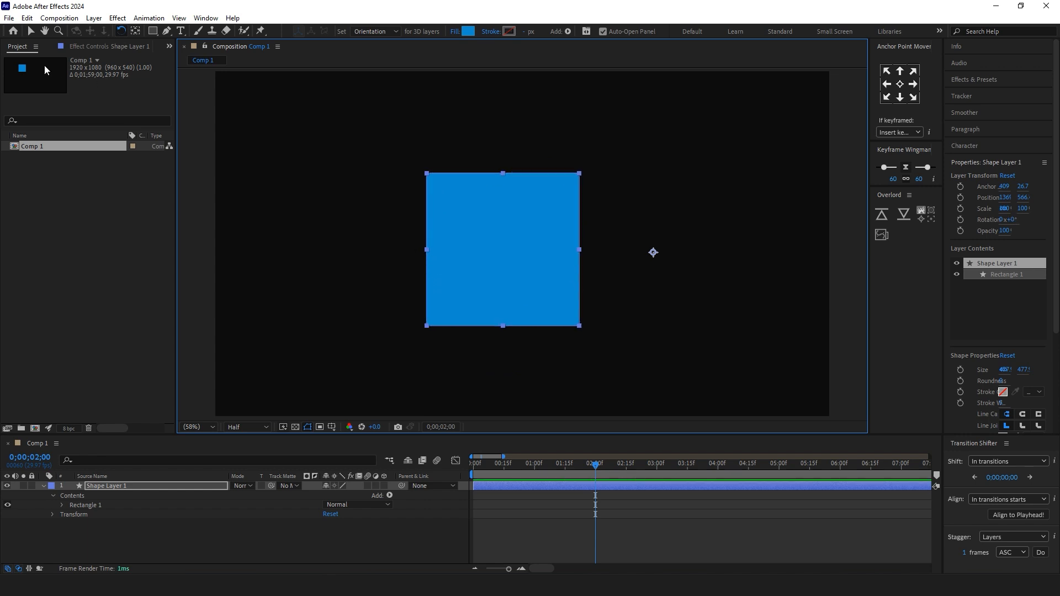
Step: Enable Center Anchor Point in New Shape Layers in the General preferences and apply the change
{"action": "left_click", "coordinate": [27, 19]}
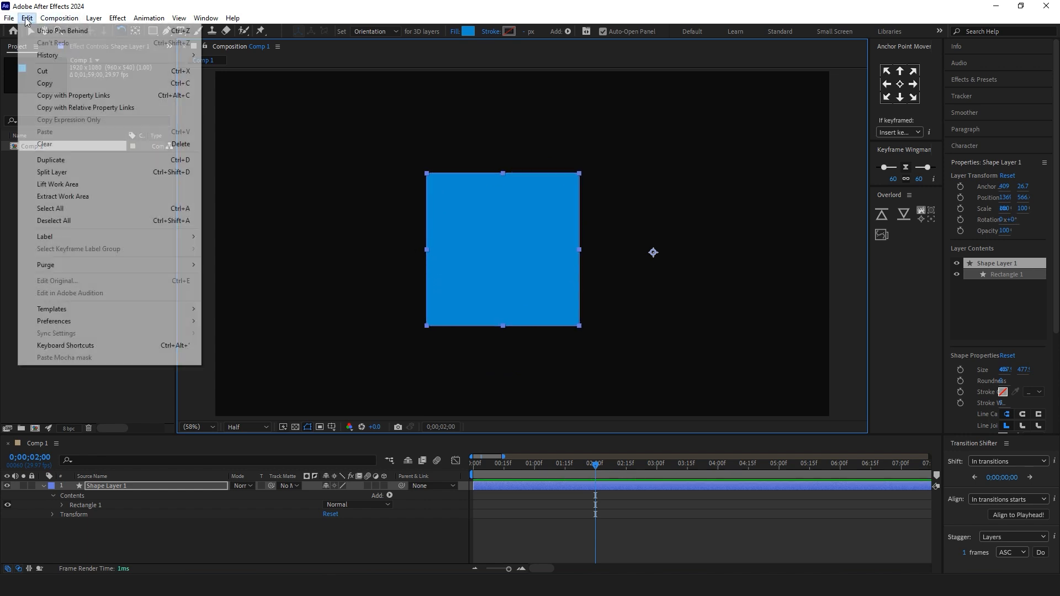
{"action": "mouse_move", "coordinate": [87, 321]}
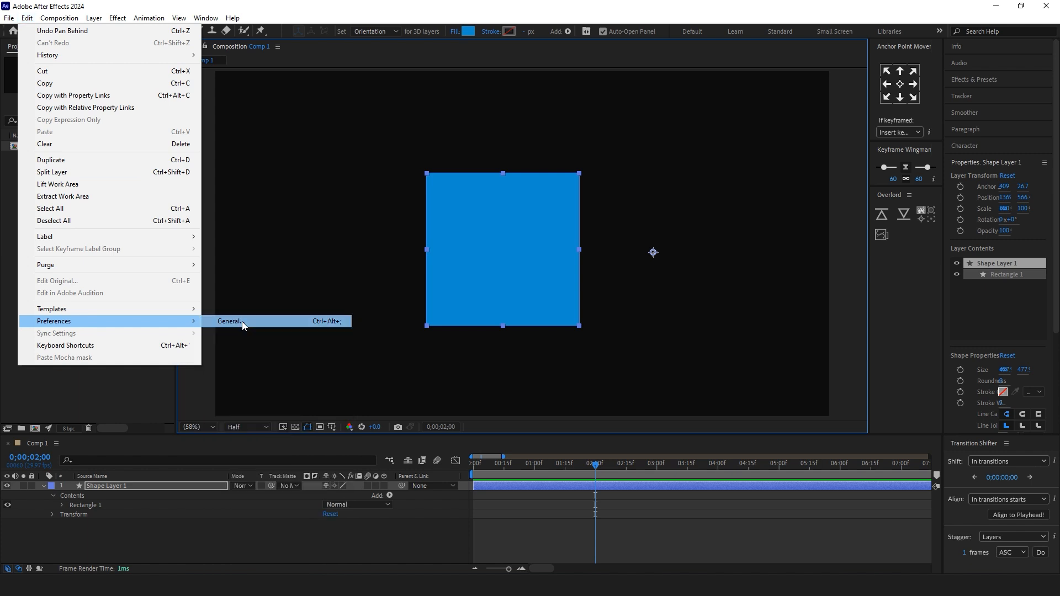
{"action": "left_click", "coordinate": [243, 323]}
{"action": "left_click", "coordinate": [446, 265]}
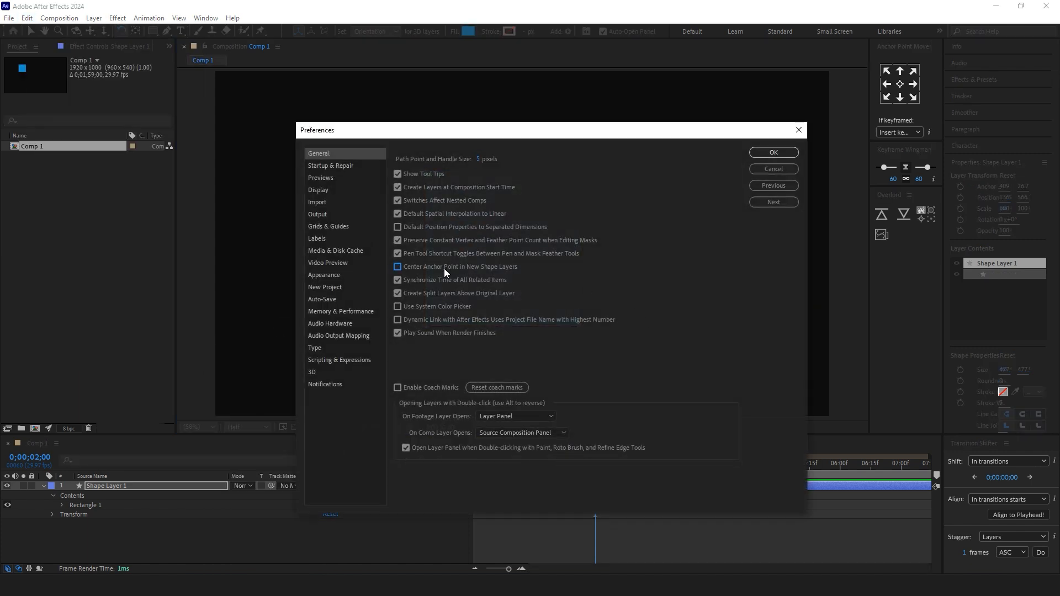
{"action": "left_click", "coordinate": [444, 269]}
{"action": "left_click", "coordinate": [773, 152]}
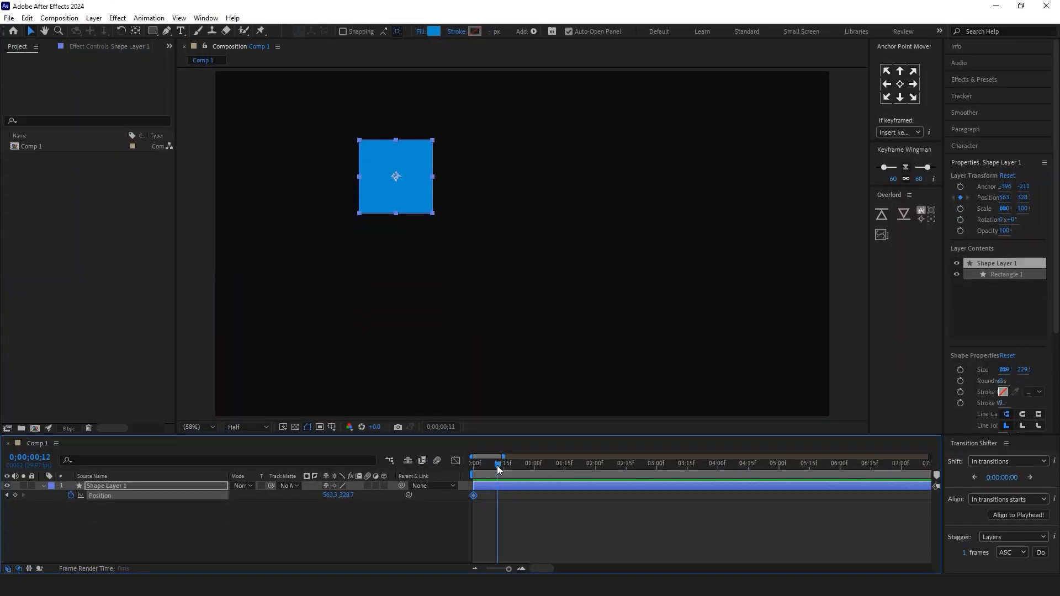
Step: Keyframe the blue square's position at 1 and 2 seconds, ending at 1513.9, 673.7, and flatten the path between those keyframes
{"action": "left_click_drag", "start_coordinate": [497, 466], "coordinate": [536, 473]}
{"action": "left_click_drag", "start_coordinate": [433, 193], "coordinate": [724, 300]}
{"action": "left_click", "coordinate": [595, 466]}
{"action": "left_click", "coordinate": [547, 344]}
{"action": "left_click", "coordinate": [711, 293]}
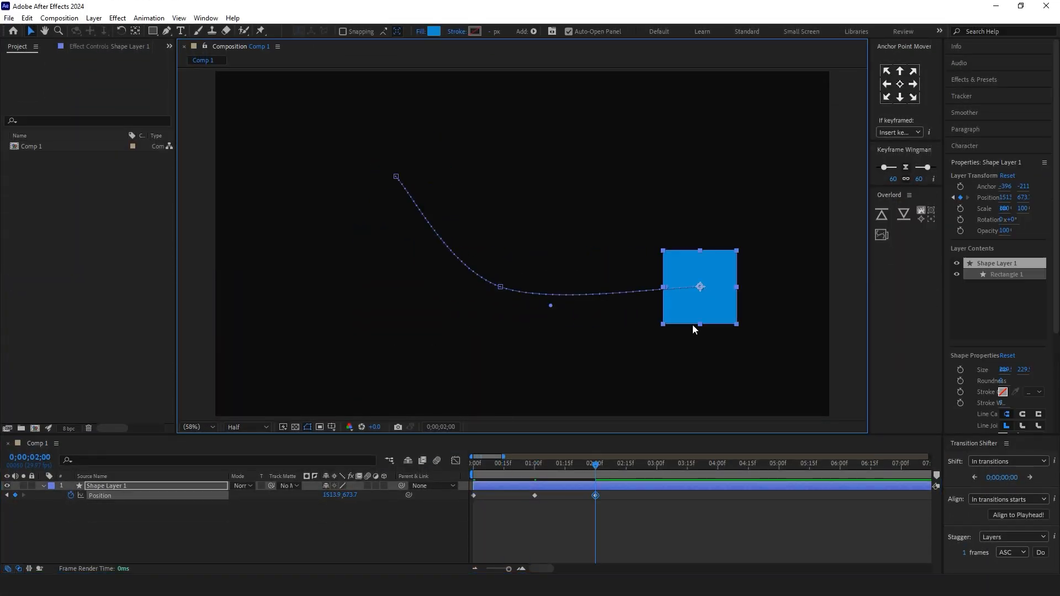
{"action": "left_click_drag", "start_coordinate": [551, 306], "coordinate": [560, 286]}
Step: Set the Spatial Interpolation of all three position keyframes to Linear
{"action": "left_click", "coordinate": [534, 496]}
{"action": "right_click", "coordinate": [533, 497]}
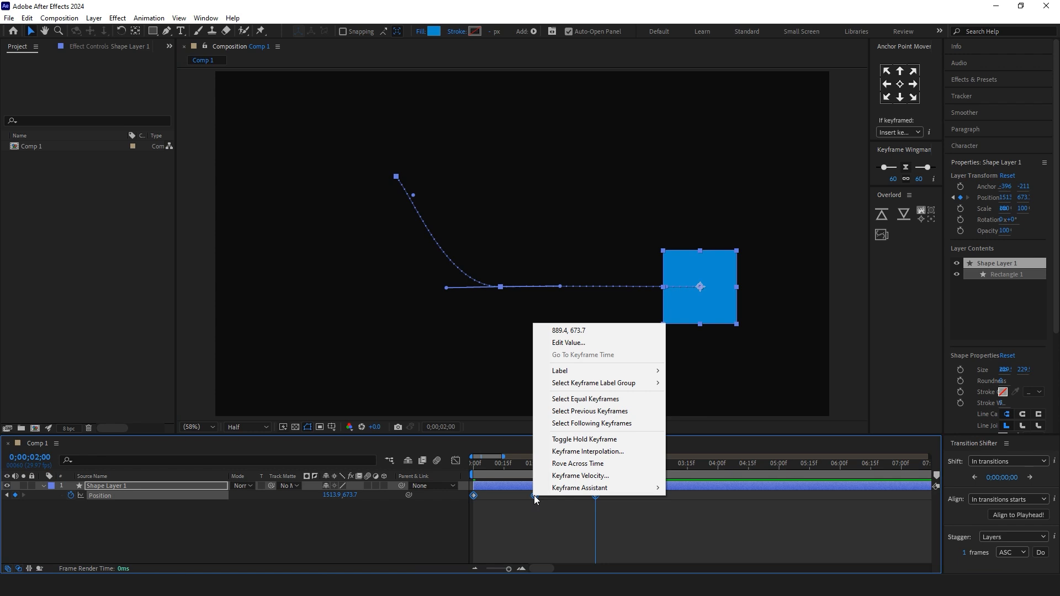
{"action": "left_click", "coordinate": [587, 452]}
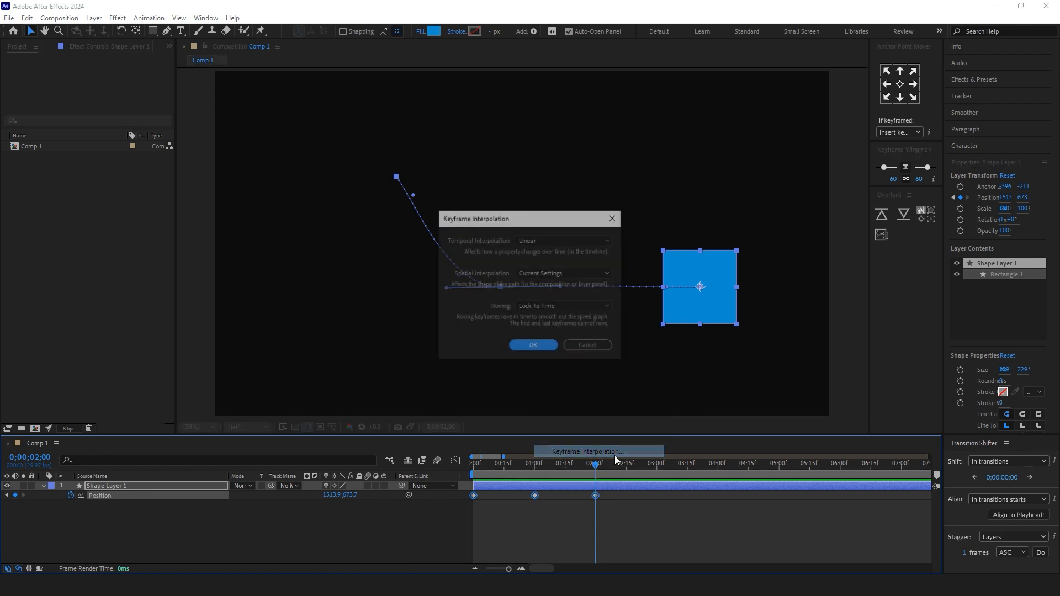
{"action": "left_click", "coordinate": [535, 273]}
{"action": "left_click", "coordinate": [545, 300]}
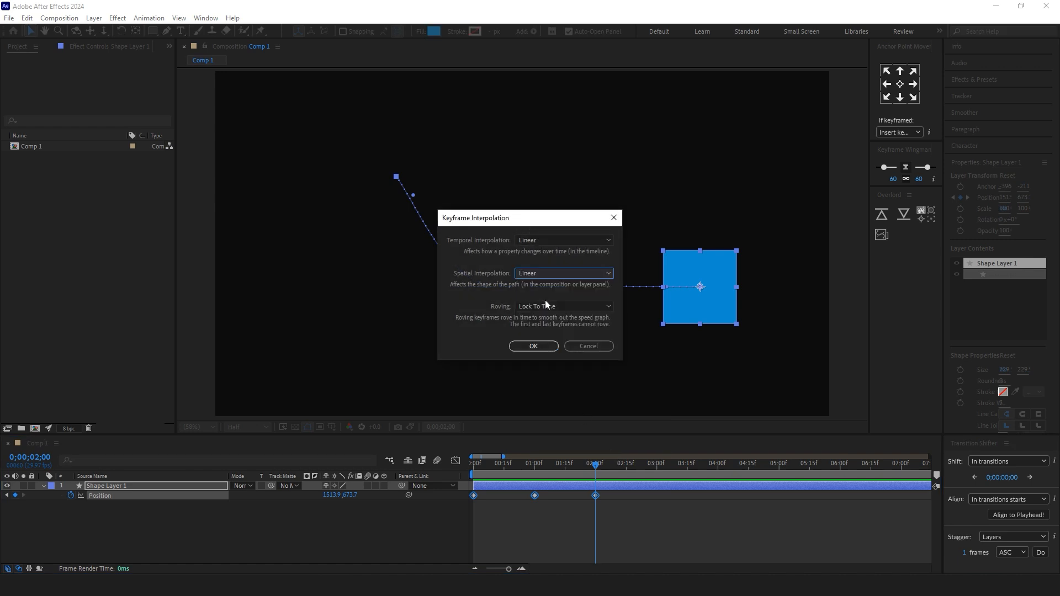
{"action": "left_click", "coordinate": [534, 346]}
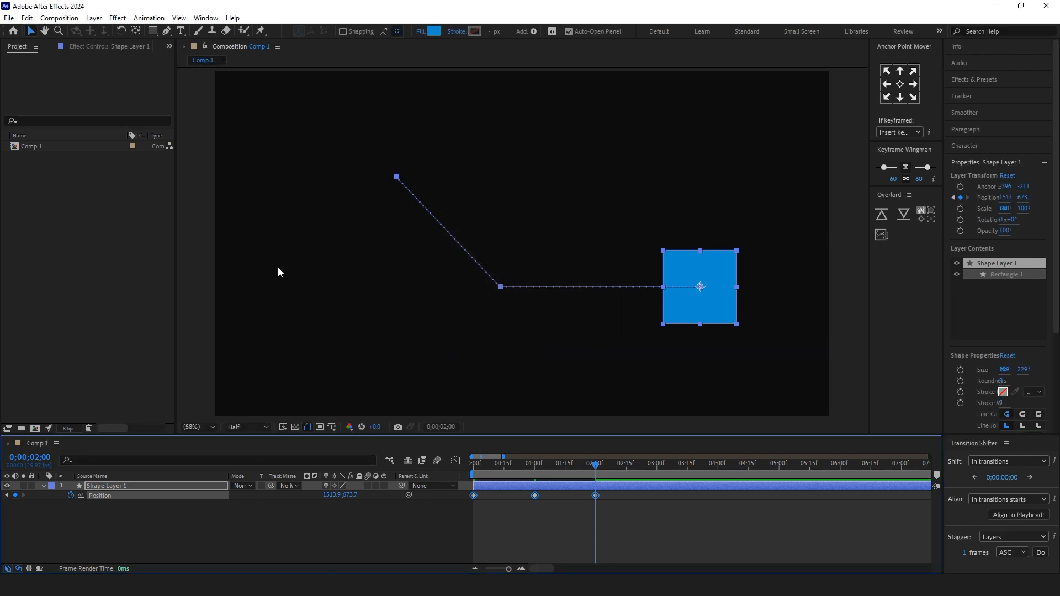
Step: Enable Default Spatial Interpolation to Linear in the General preferences and apply the change
{"action": "left_click", "coordinate": [27, 18]}
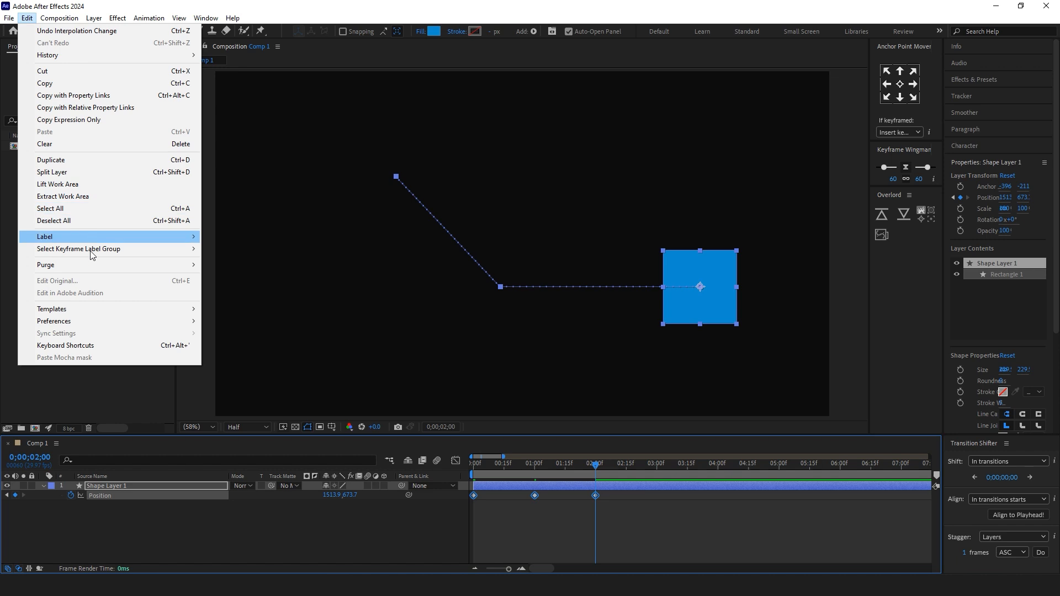
{"action": "mouse_move", "coordinate": [89, 324]}
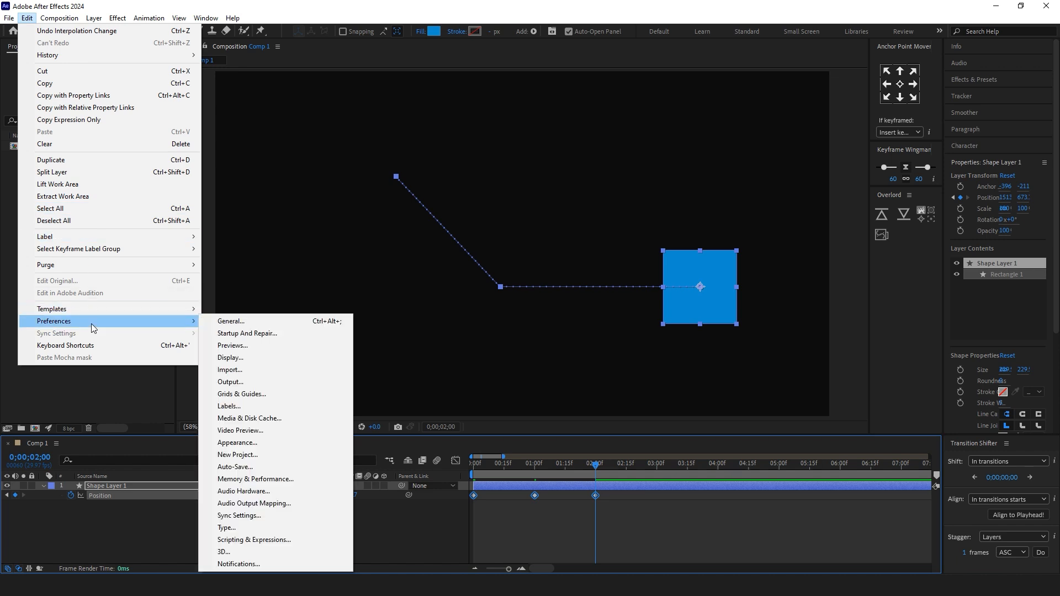
{"action": "left_click", "coordinate": [283, 326]}
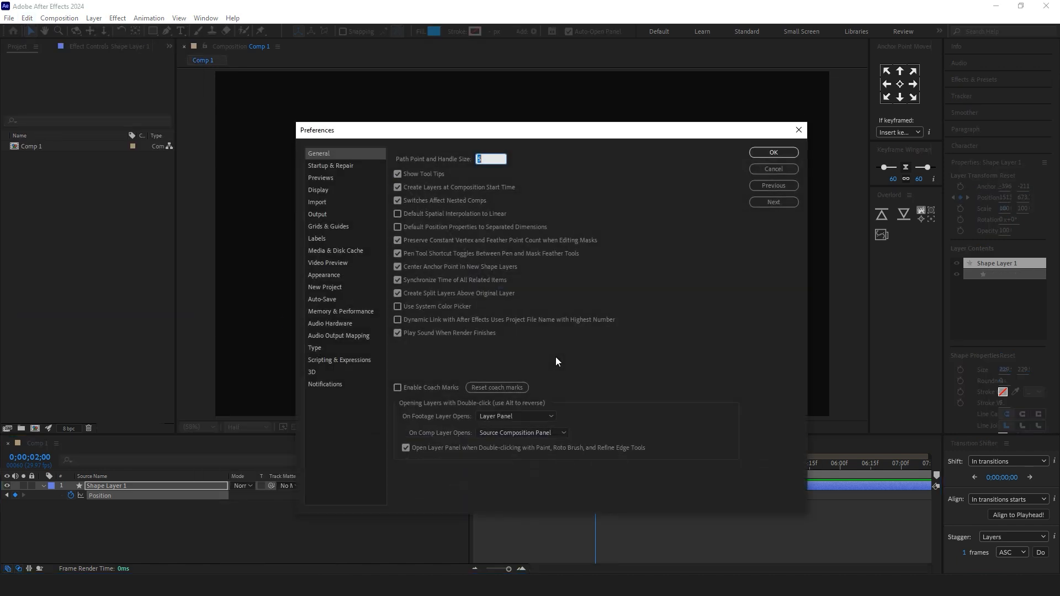
{"action": "left_click", "coordinate": [398, 214]}
{"action": "left_click", "coordinate": [789, 158]}
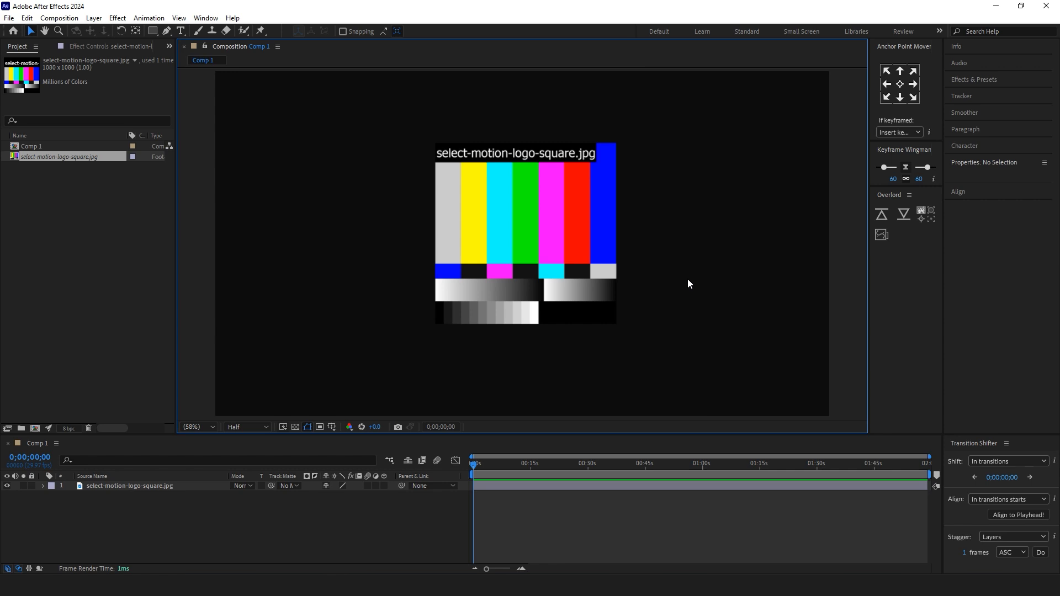
Step: Replace the missing select-motion-logo-square.jpg footage with the file select-motion-logo-square-1
{"action": "right_click", "coordinate": [54, 158]}
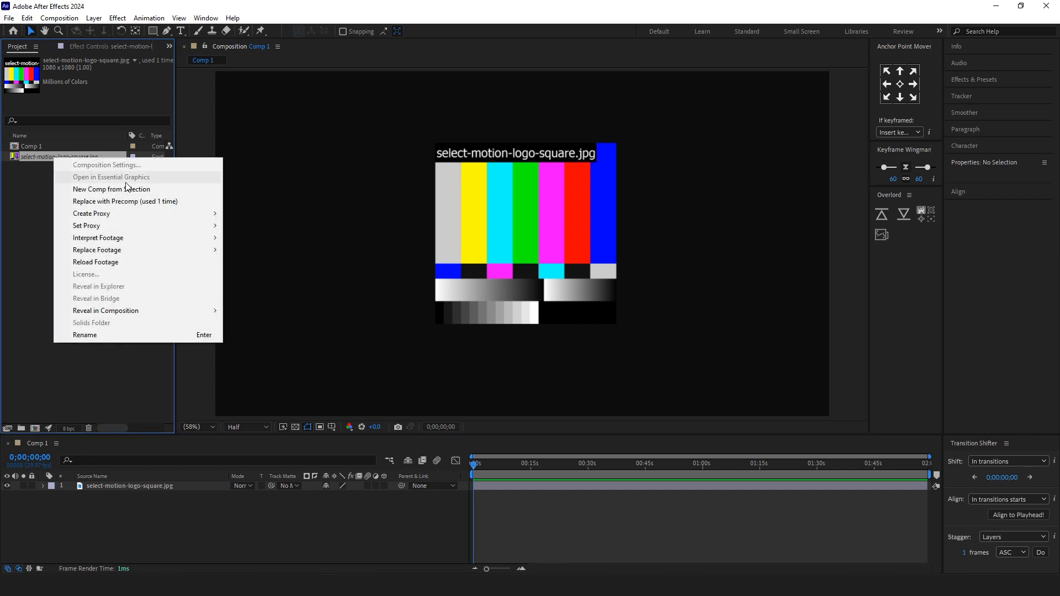
{"action": "mouse_move", "coordinate": [154, 248]}
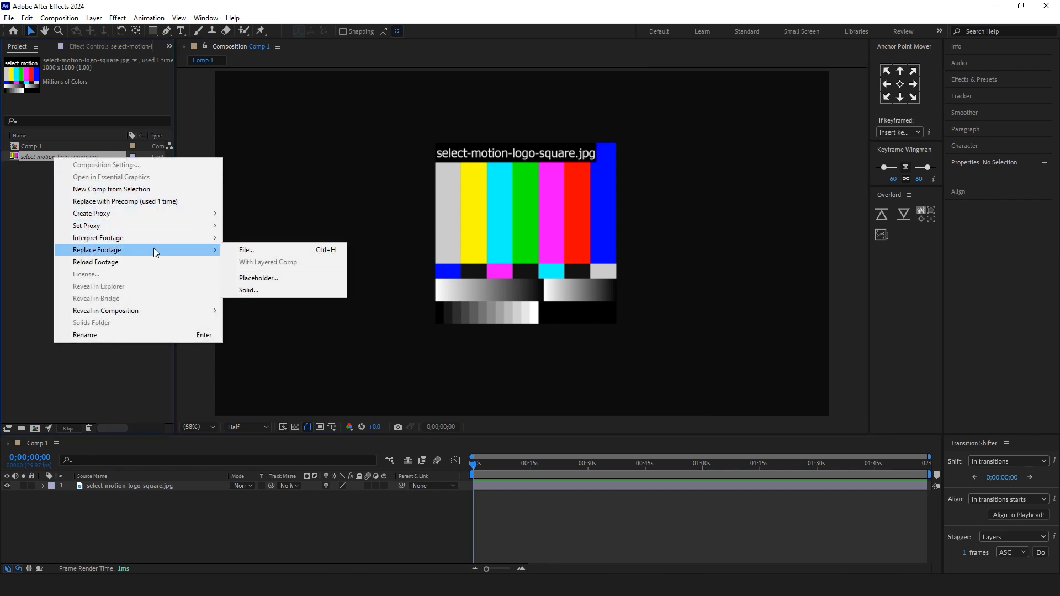
{"action": "left_click", "coordinate": [288, 251]}
{"action": "left_click", "coordinate": [188, 124]}
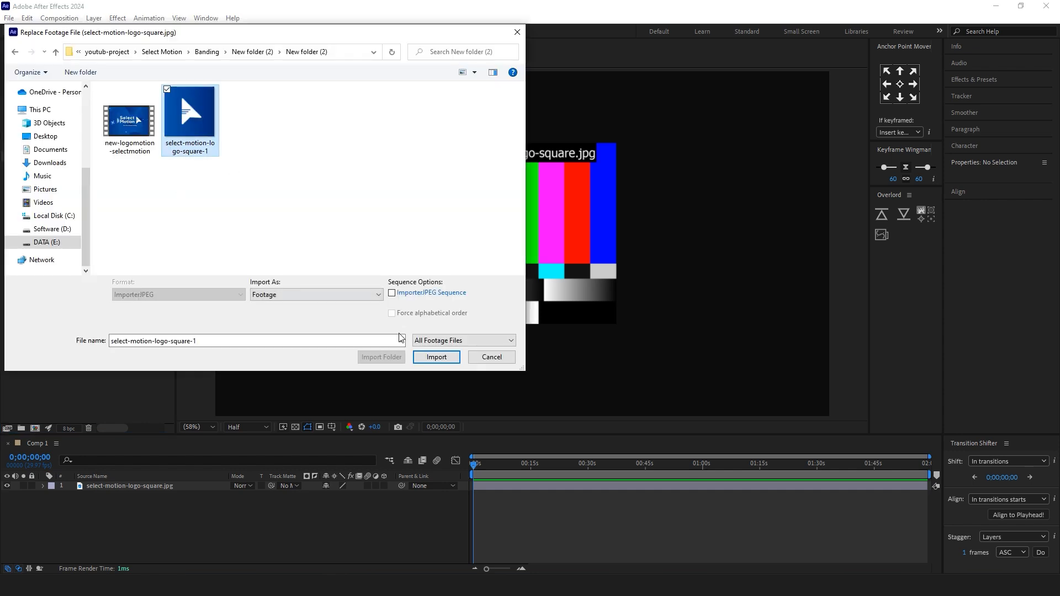
{"action": "left_click", "coordinate": [446, 360]}
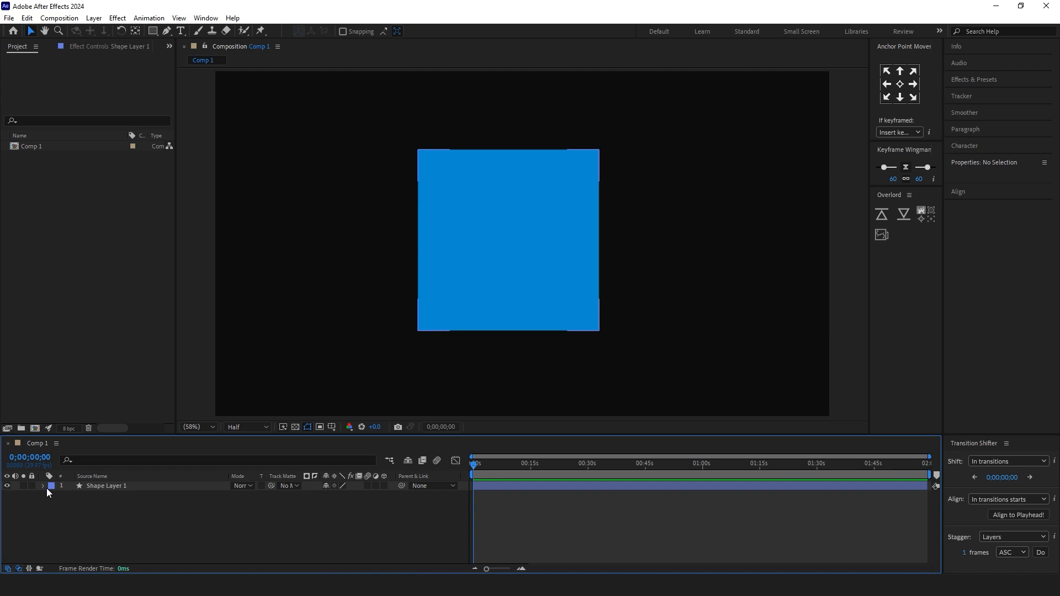
Step: Convert the blue square's Rectangle Path 1 in Shape Layer 1 to a Bezier path
{"action": "left_click", "coordinate": [43, 486]}
{"action": "left_click", "coordinate": [53, 496]}
{"action": "left_click", "coordinate": [62, 505]}
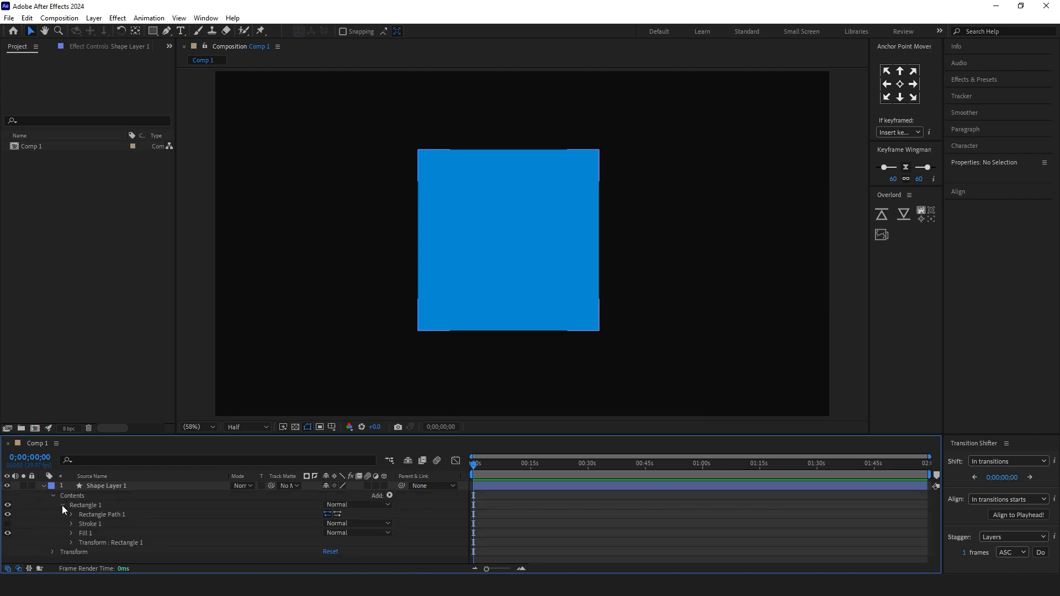
{"action": "left_click", "coordinate": [115, 515]}
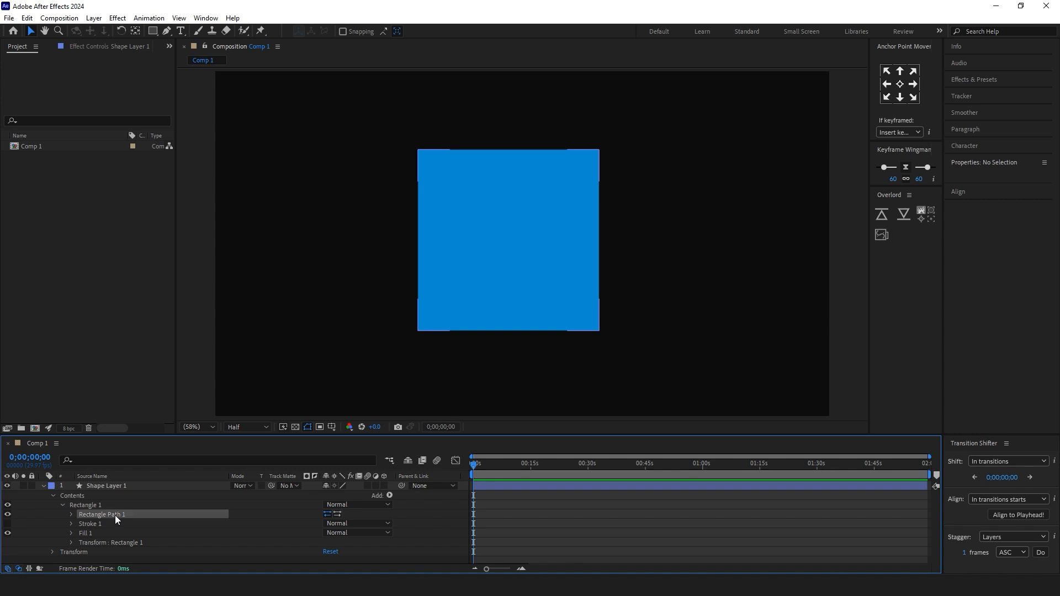
{"action": "right_click", "coordinate": [115, 516]}
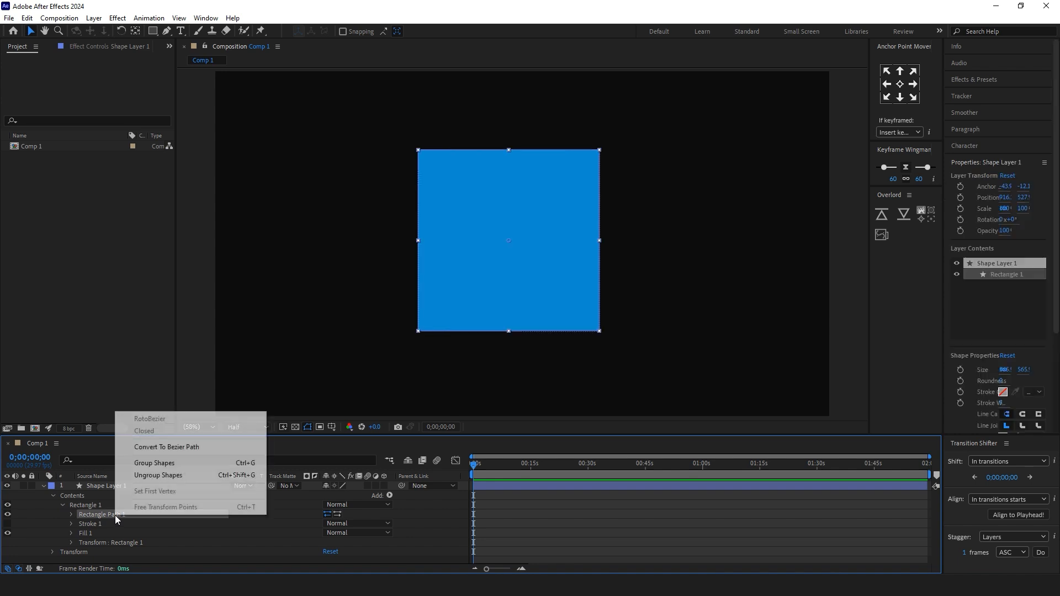
{"action": "left_click", "coordinate": [204, 449]}
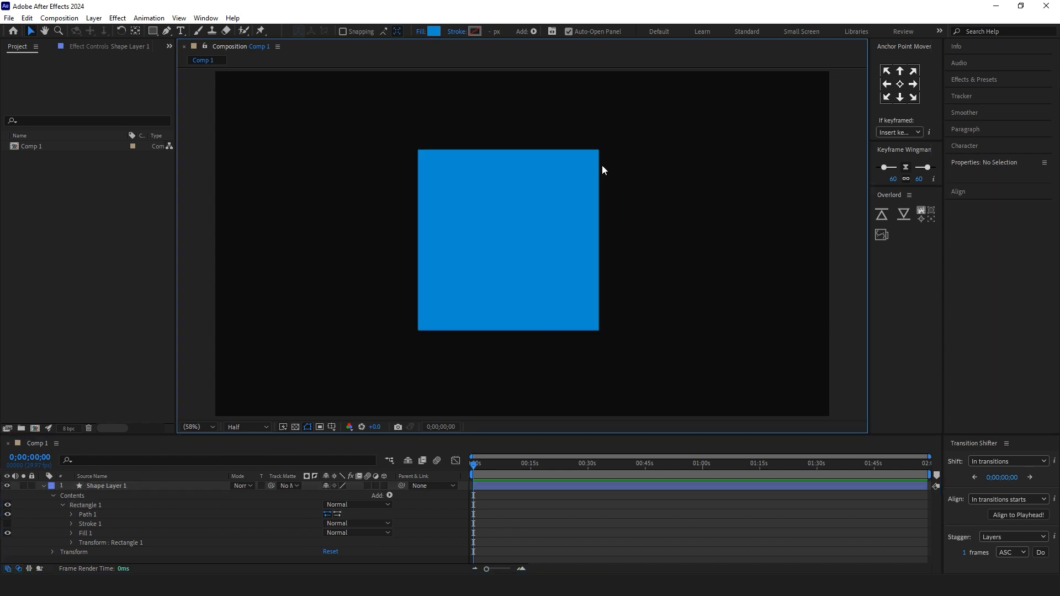
Step: Reshape the square's path by pulling its two upper corner points outward, and move both points down together
{"action": "left_click", "coordinate": [71, 514]}
{"action": "left_click", "coordinate": [88, 514]}
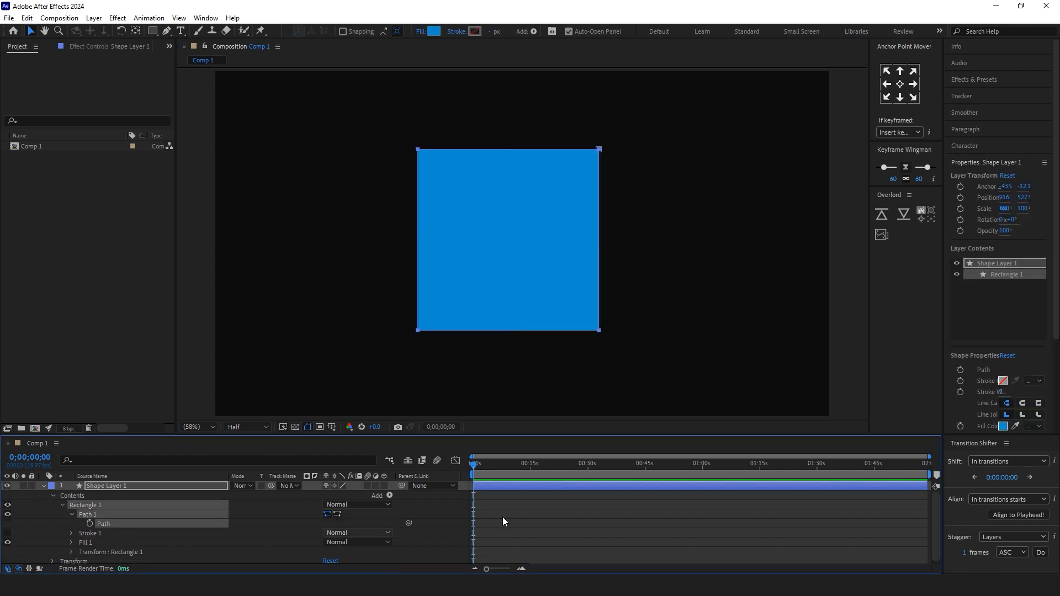
{"action": "left_click_drag", "start_coordinate": [599, 149], "coordinate": [665, 149]}
{"action": "left_click_drag", "start_coordinate": [418, 150], "coordinate": [335, 151]}
{"action": "left_click_drag", "start_coordinate": [719, 105], "coordinate": [251, 164]}
{"action": "left_click_drag", "start_coordinate": [666, 149], "coordinate": [667, 190]}
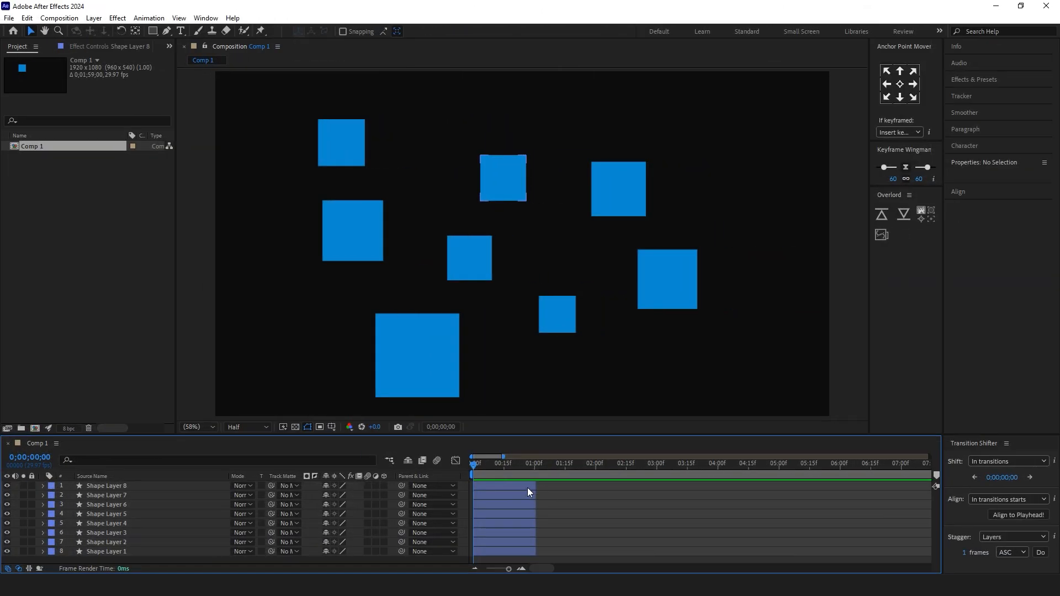
Step: Sequence all eight shape layers one after another without overlap using Sequence Layers, and preview the result
{"action": "left_click", "coordinate": [528, 487]}
{"action": "key", "text": "ctrl+a"}
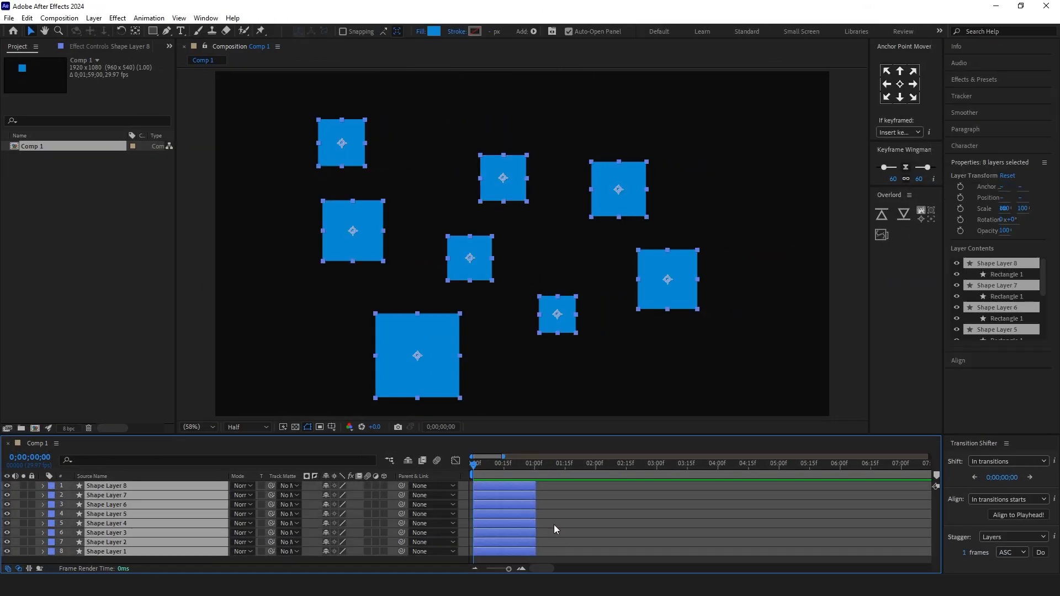
{"action": "right_click", "coordinate": [124, 487]}
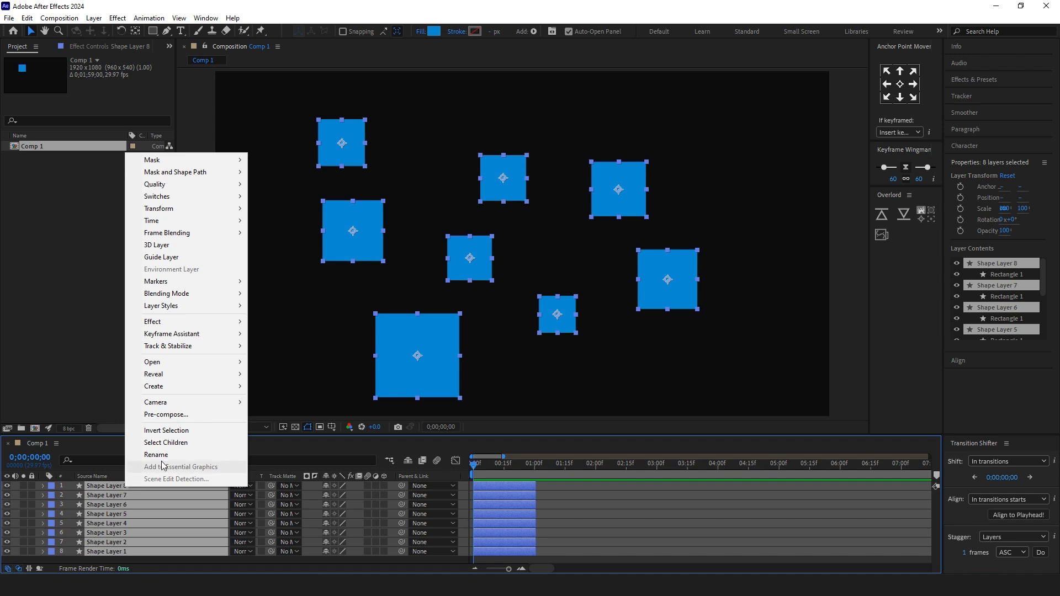
{"action": "mouse_move", "coordinate": [211, 337]}
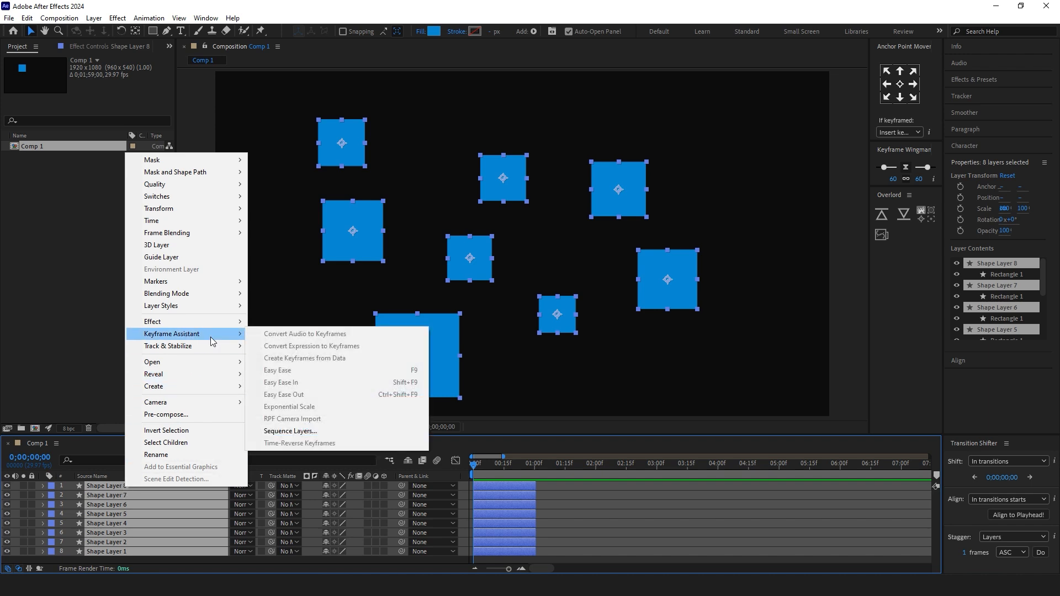
{"action": "left_click", "coordinate": [360, 433]}
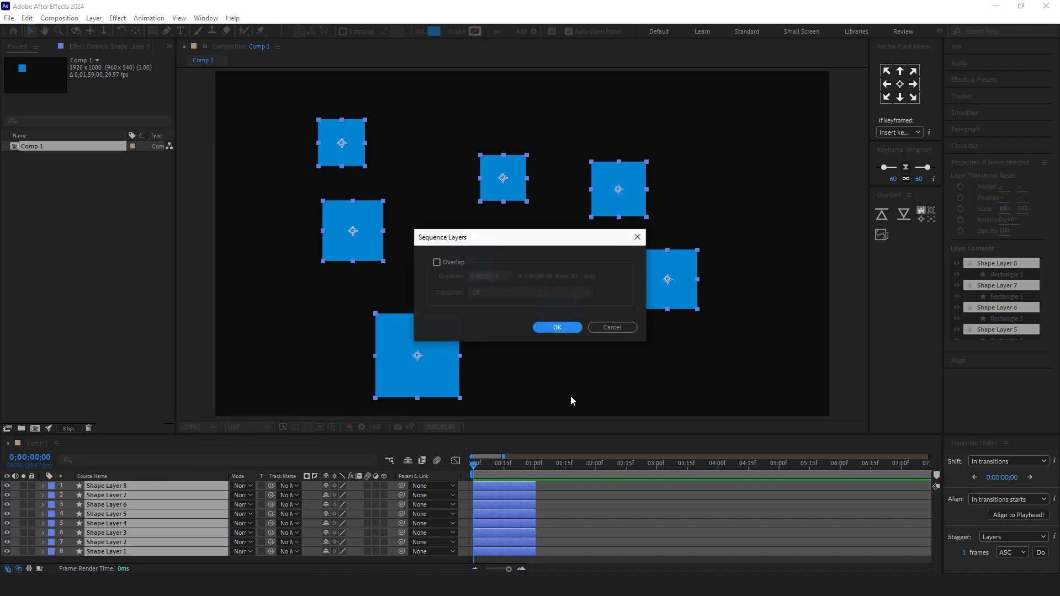
{"action": "left_click", "coordinate": [558, 328]}
{"action": "left_click", "coordinate": [648, 535]}
{"action": "key", "text": "space"}
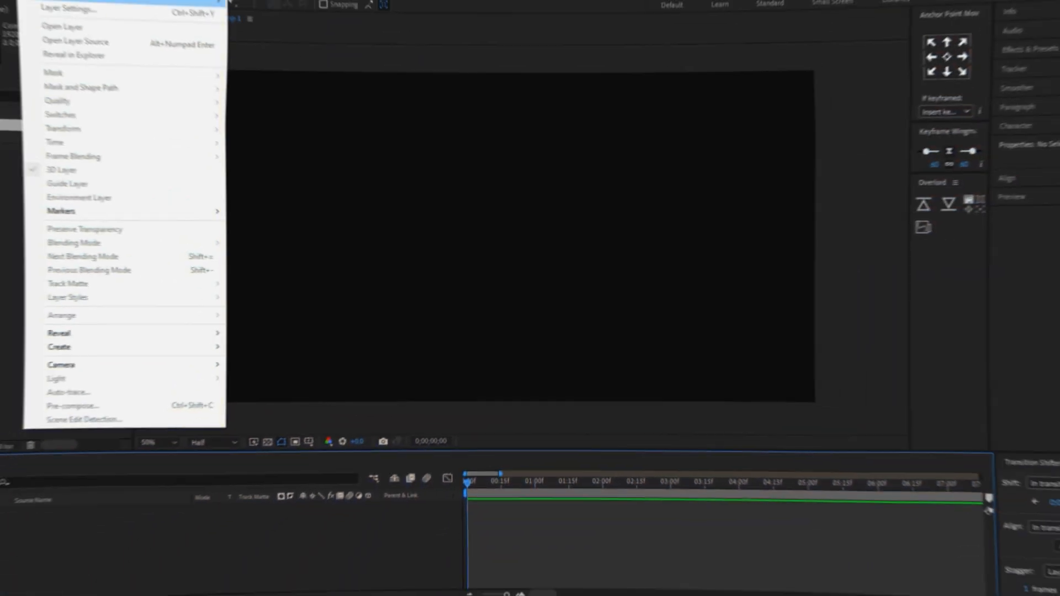
Step: Add a two-node camera with the 20mm preset to Comp 1
{"action": "mouse_move", "coordinate": [165, 31]}
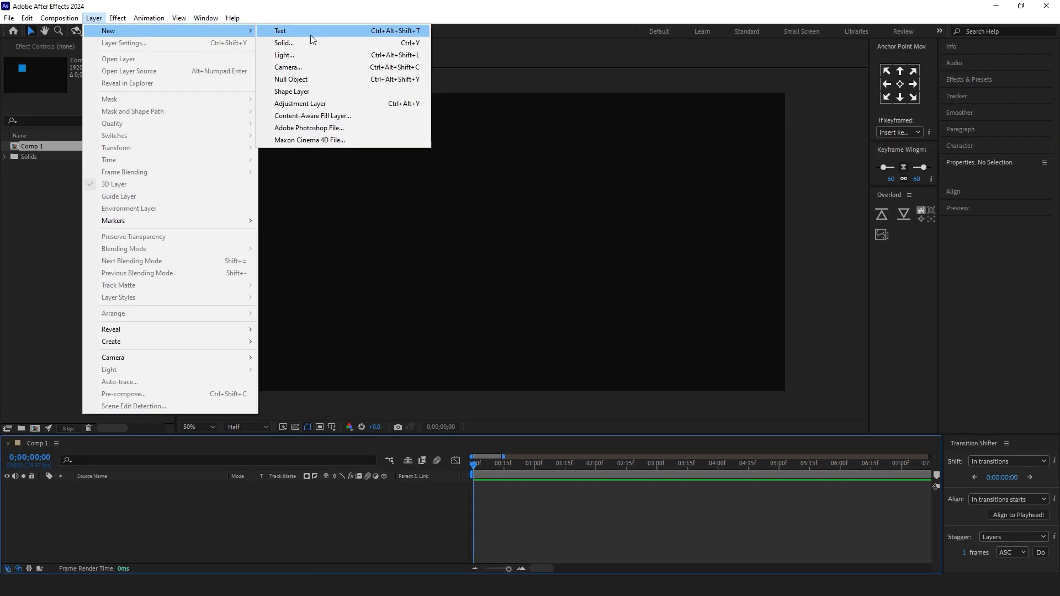
{"action": "left_click", "coordinate": [349, 69]}
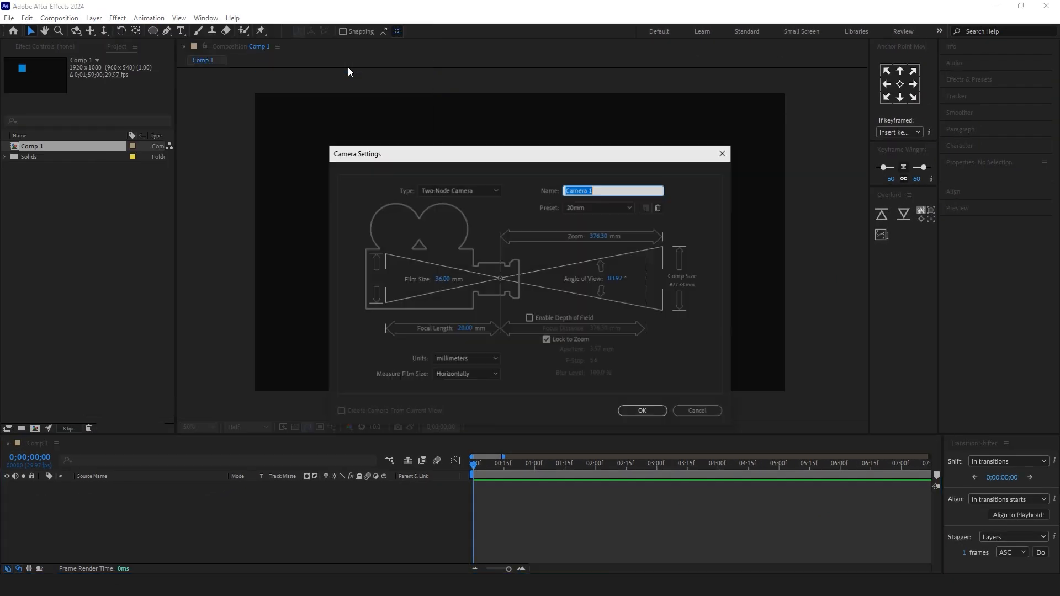
{"action": "left_click", "coordinate": [644, 411]}
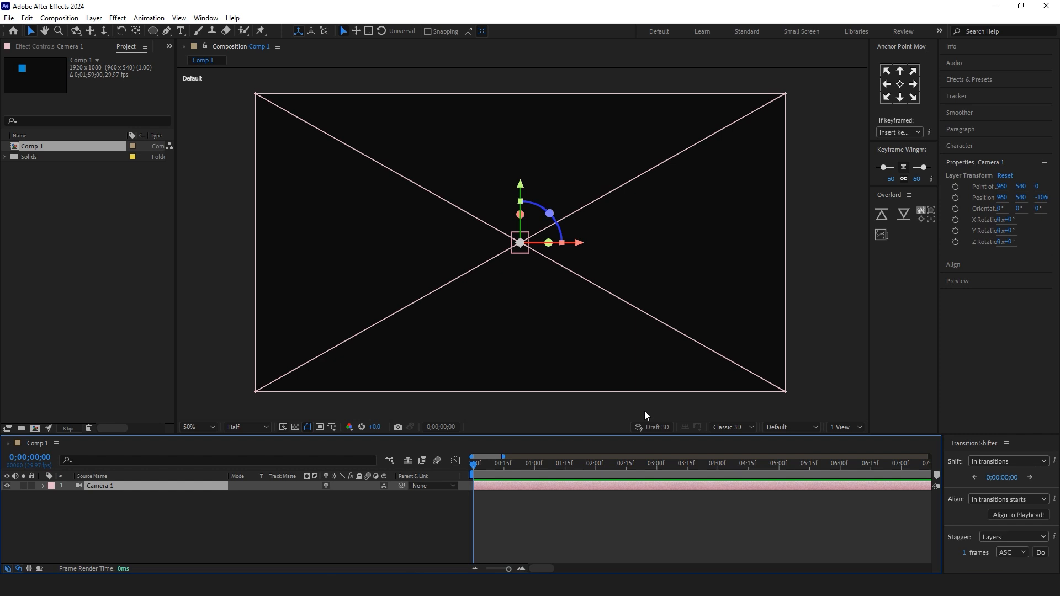
Step: Switch the composition's 3D view to Top with the whole camera in view, and deselect the camera
{"action": "left_click", "coordinate": [814, 431]}
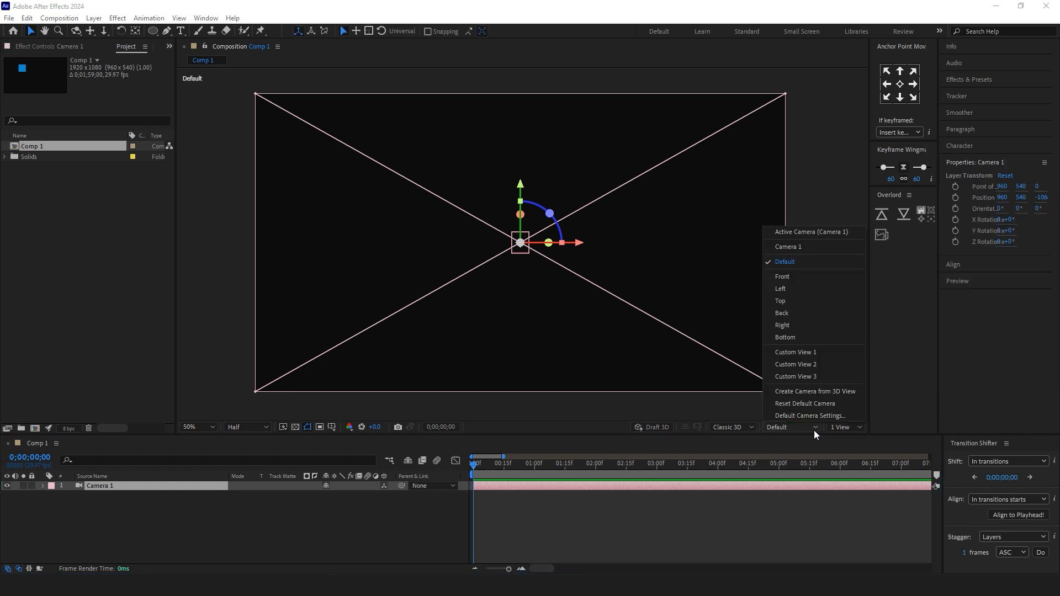
{"action": "left_click", "coordinate": [807, 301]}
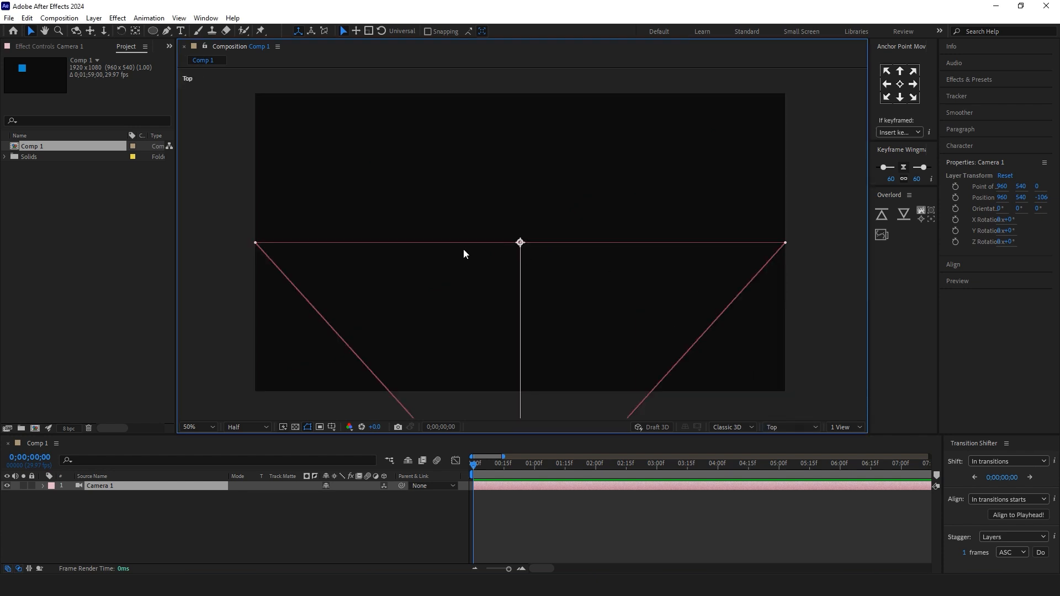
{"action": "scroll", "coordinate": [462, 249], "scroll_direction": "down", "scroll_amount": 4}
{"action": "scroll", "coordinate": [538, 278], "scroll_direction": "down", "scroll_amount": 2}
{"action": "scroll", "coordinate": [579, 267], "scroll_direction": "up", "scroll_amount": 2}
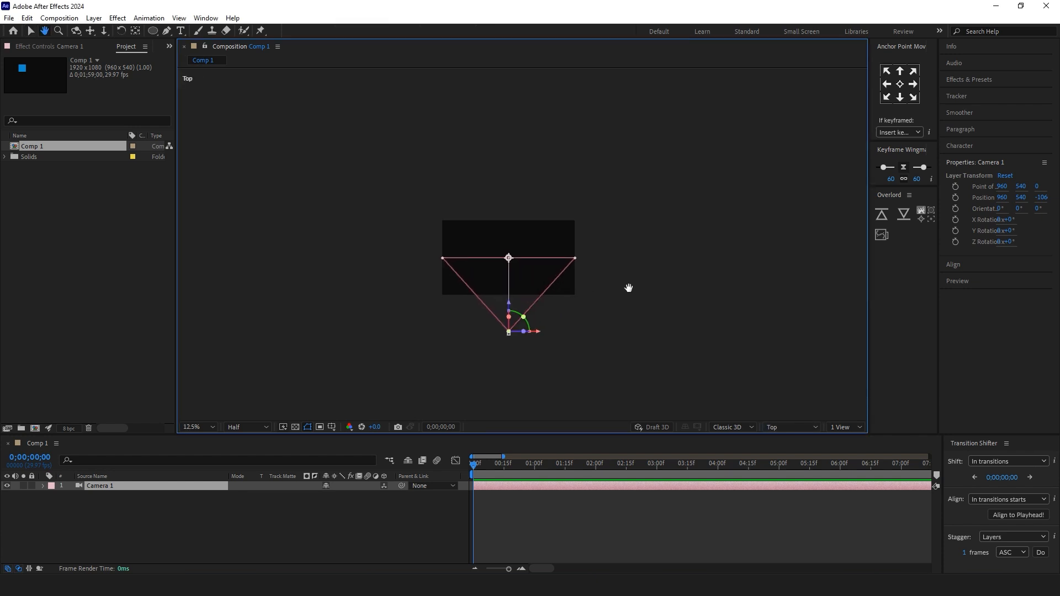
{"action": "left_click", "coordinate": [611, 289]}
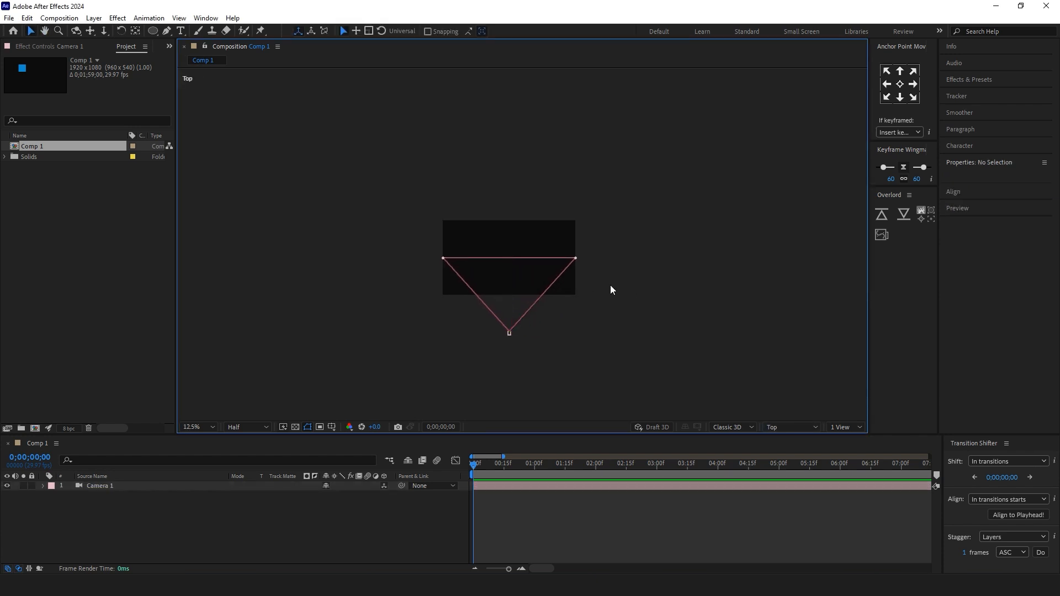
Step: Add a null object and parent Camera 1 to it
{"action": "left_click", "coordinate": [94, 17]}
{"action": "mouse_move", "coordinate": [138, 36]}
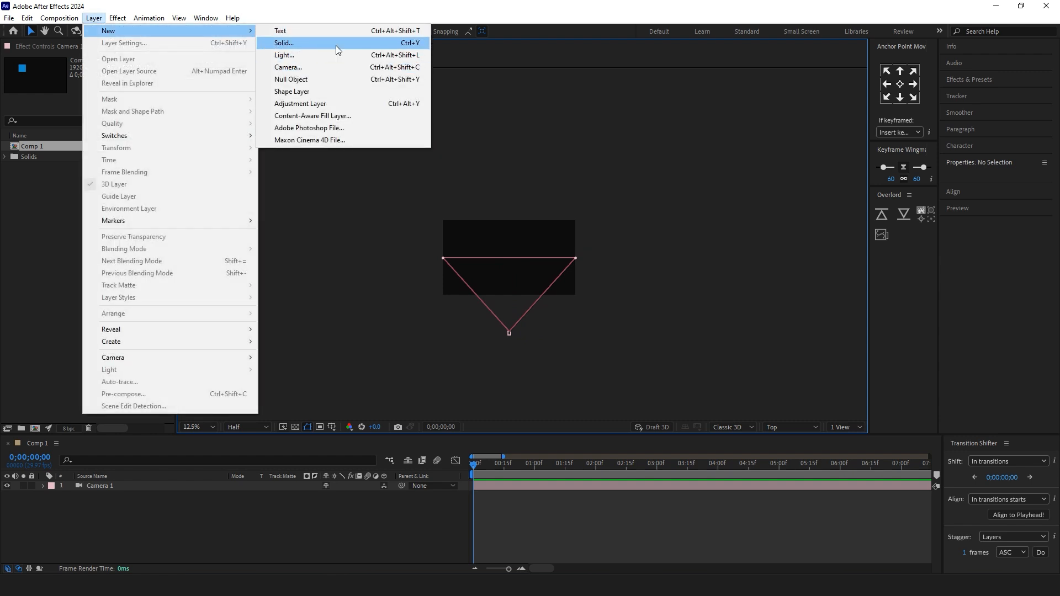
{"action": "left_click", "coordinate": [338, 80]}
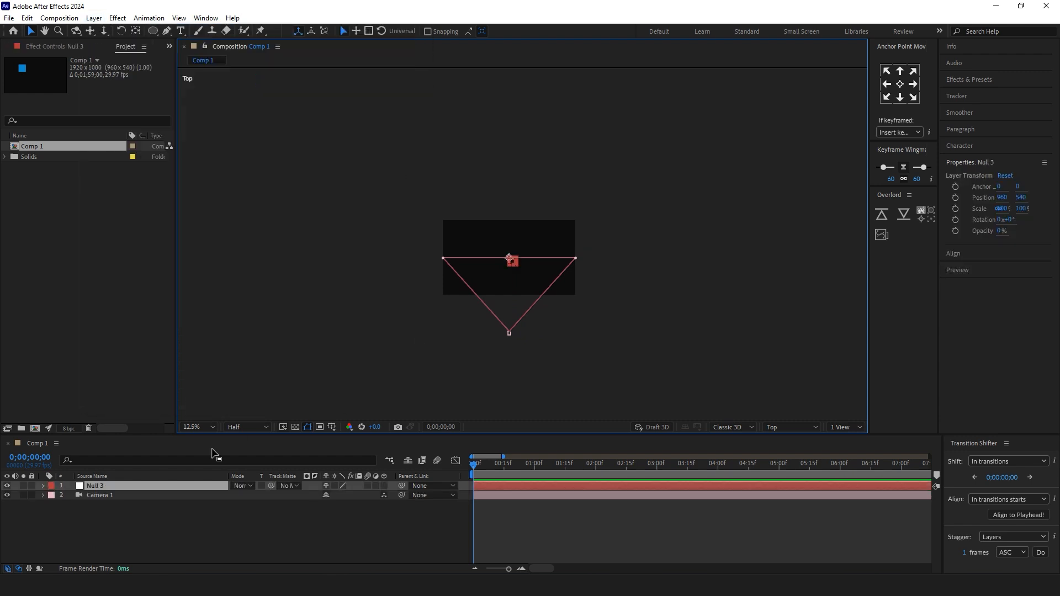
{"action": "left_click", "coordinate": [114, 497]}
{"action": "left_click_drag", "start_coordinate": [401, 494], "coordinate": [176, 486]}
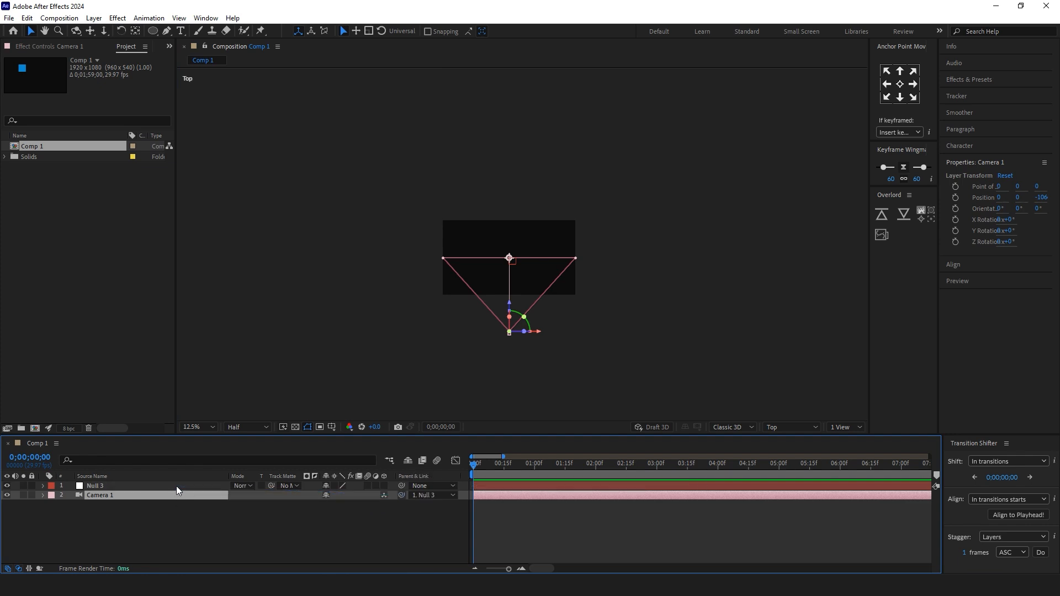
Step: Make the null a 3D layer, move it to a Z position of about -396 and rotate it around its Y axis
{"action": "left_click", "coordinate": [168, 488]}
{"action": "scroll", "coordinate": [496, 260], "scroll_direction": "up", "scroll_amount": 1}
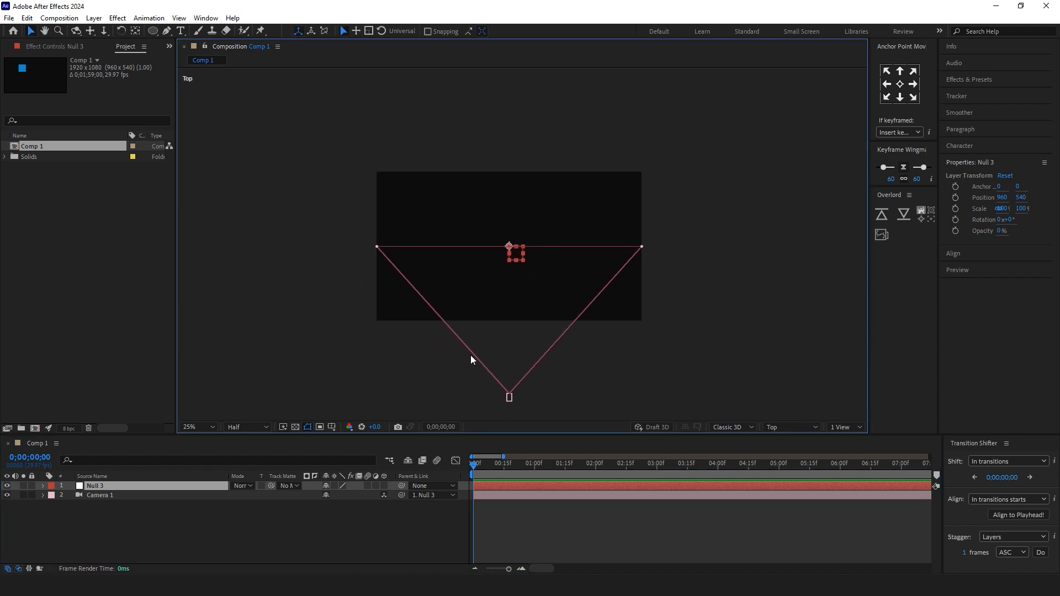
{"action": "left_click", "coordinate": [383, 486]}
{"action": "left_click_drag", "start_coordinate": [509, 286], "coordinate": [561, 330]}
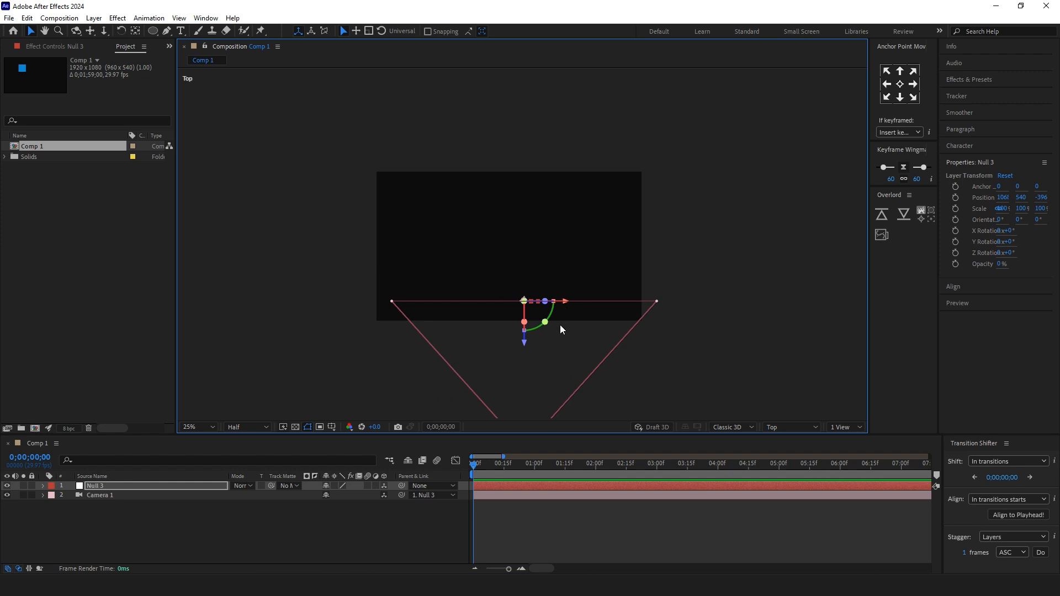
{"action": "left_click_drag", "start_coordinate": [545, 322], "coordinate": [601, 322]}
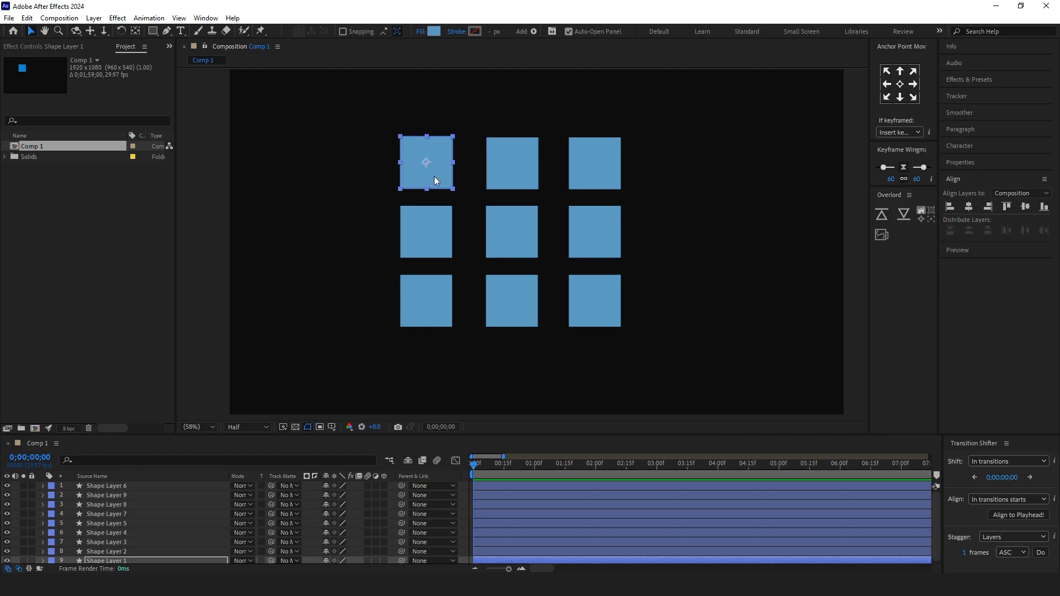
Step: Enable snapping to edges extended beyond layer boundaries, and snap the displaced upper-left square back into its place in the grid
{"action": "left_click_drag", "start_coordinate": [434, 181], "coordinate": [380, 176]}
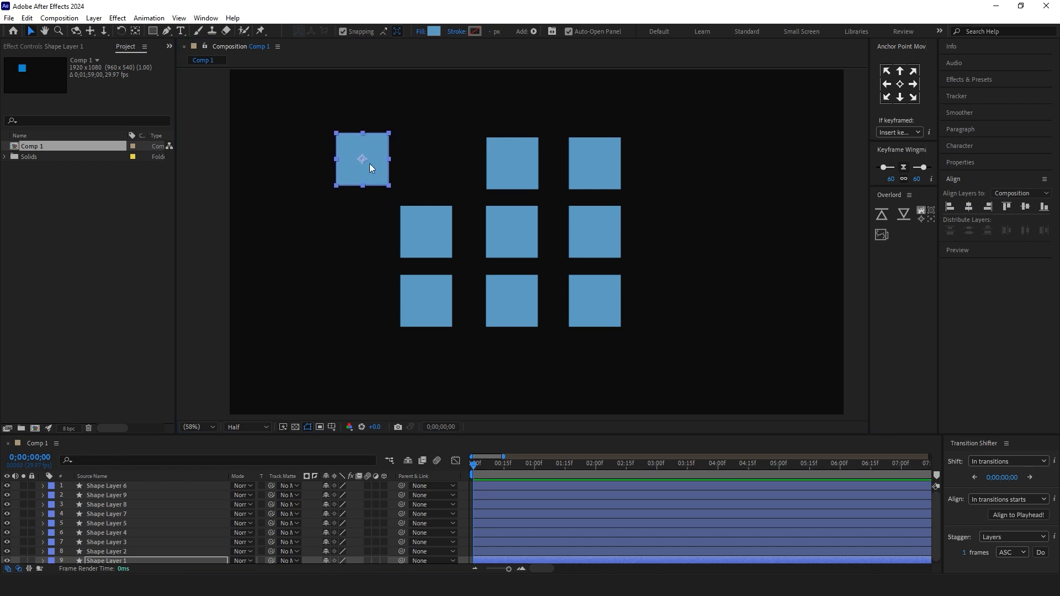
{"action": "left_click", "coordinate": [385, 32]}
{"action": "left_click_drag", "start_coordinate": [370, 167], "coordinate": [432, 169]}
{"action": "left_click", "coordinate": [338, 141]}
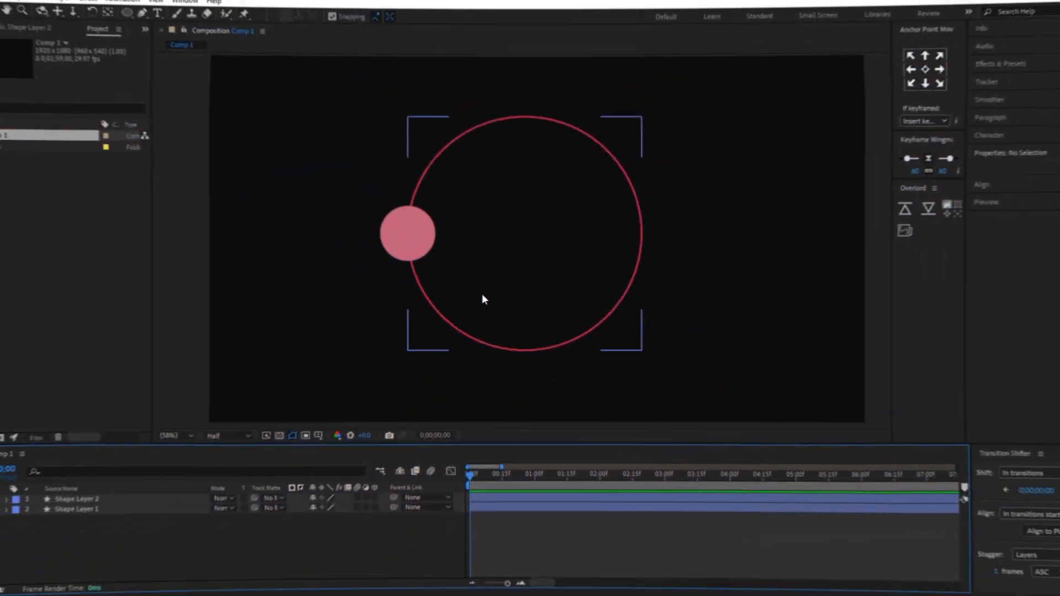
Step: Copy the Path property of Ellipse 1 in Shape Layer 1, the large ring outline
{"action": "left_click", "coordinate": [425, 249]}
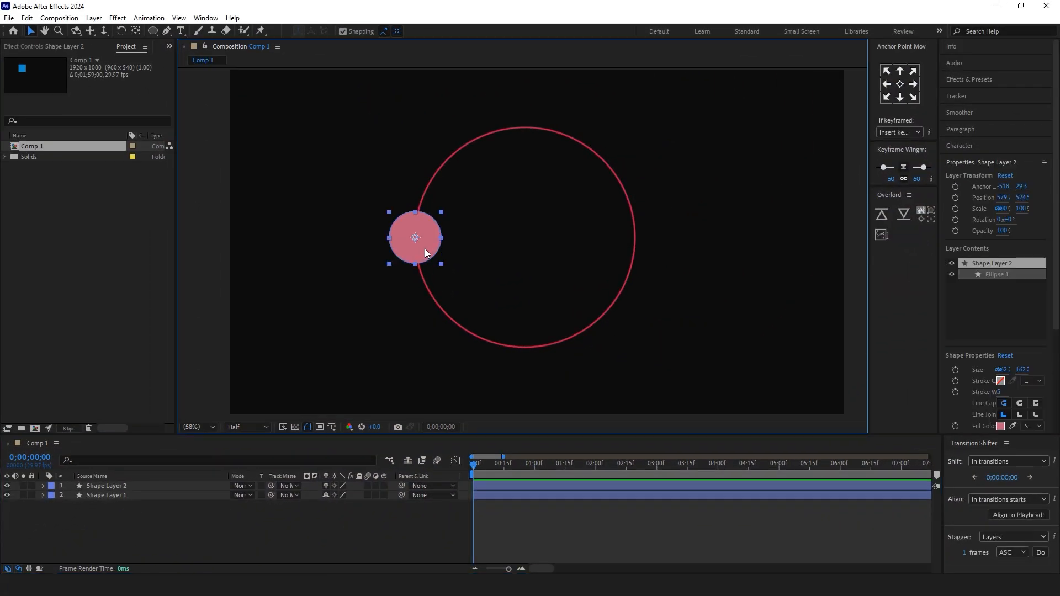
{"action": "left_click", "coordinate": [44, 496]}
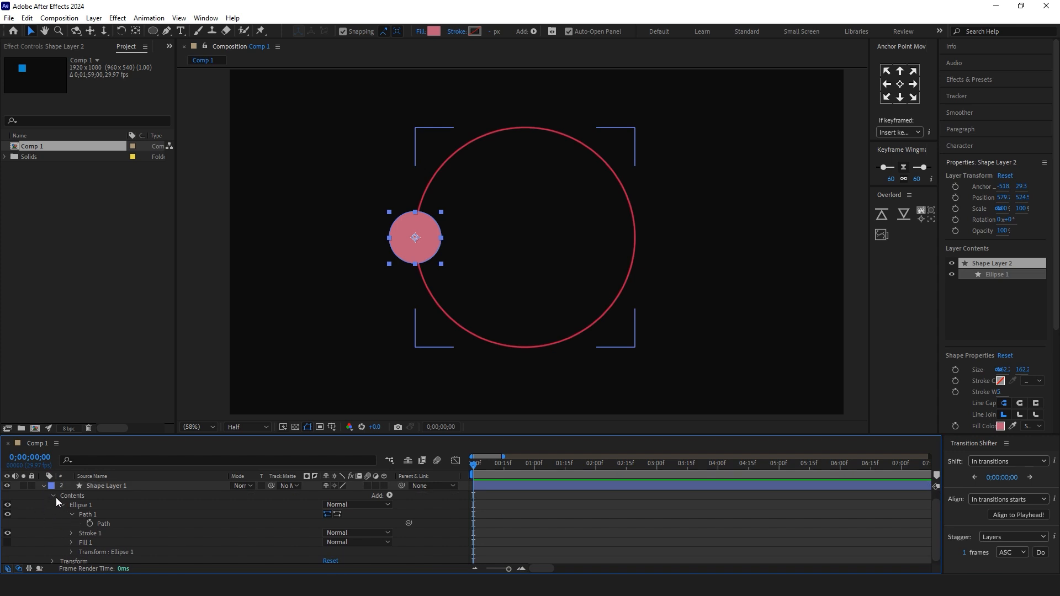
{"action": "left_click", "coordinate": [105, 524]}
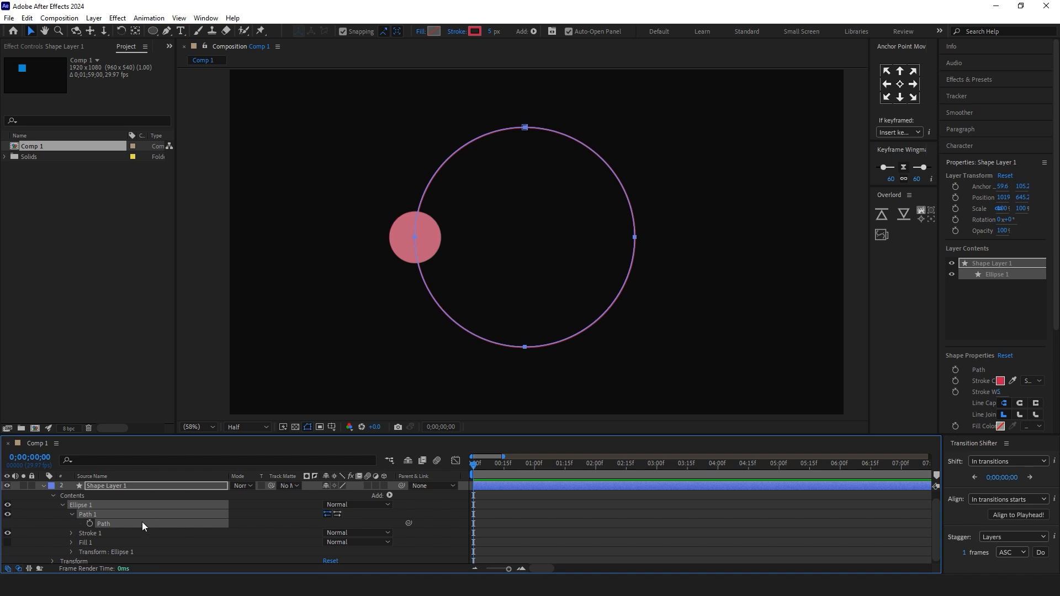
Step: Paste the copied ring path into the Position property of Shape Layer 2, and preview the circle moving along the ring
{"action": "scroll", "coordinate": [142, 523], "scroll_direction": "up", "scroll_amount": 1}
{"action": "left_click", "coordinate": [44, 486]}
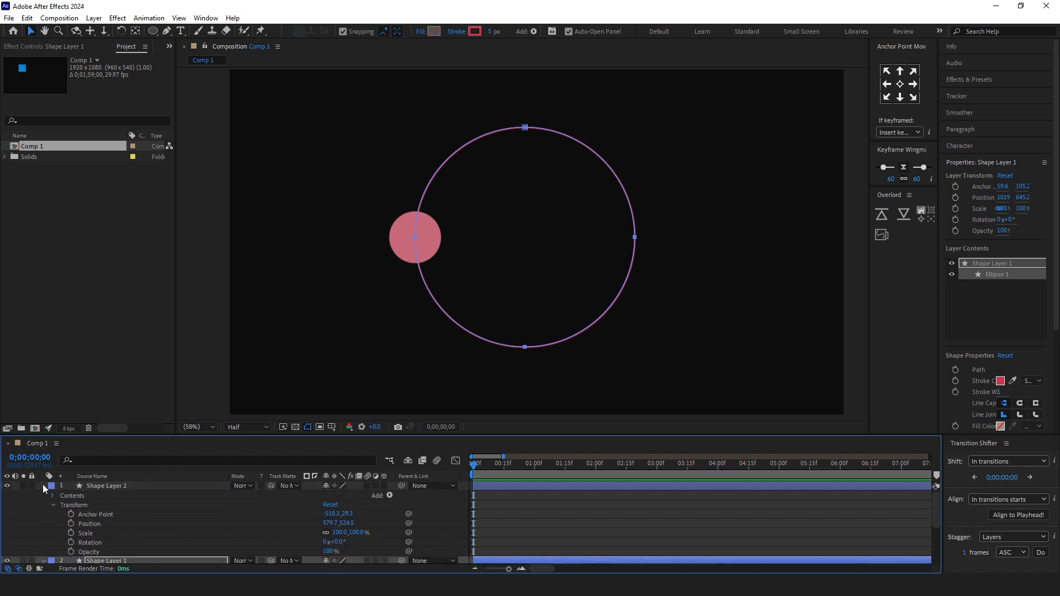
{"action": "left_click", "coordinate": [115, 486]}
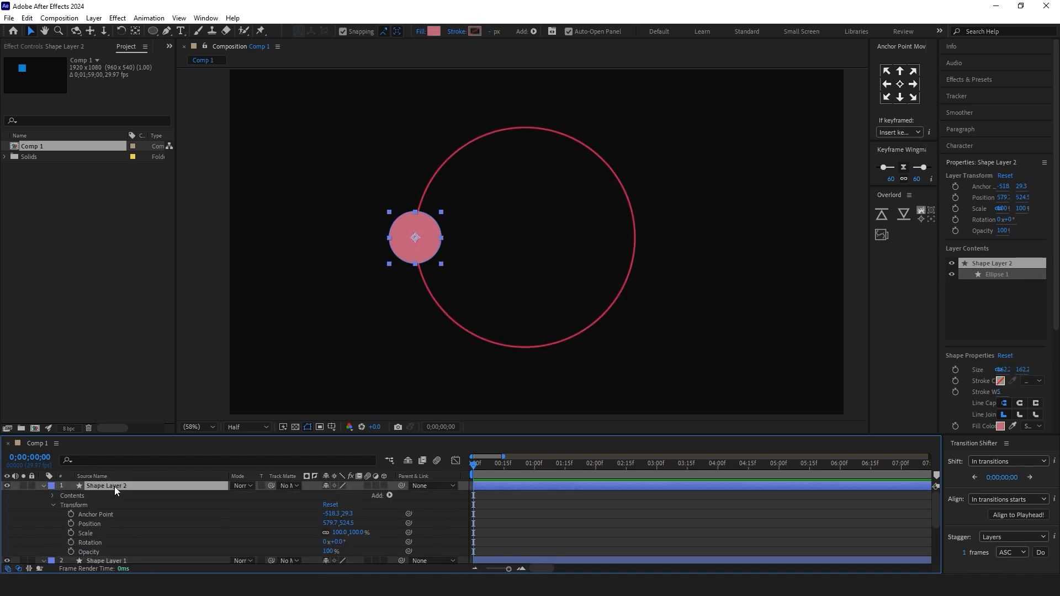
{"action": "key", "text": "p"}
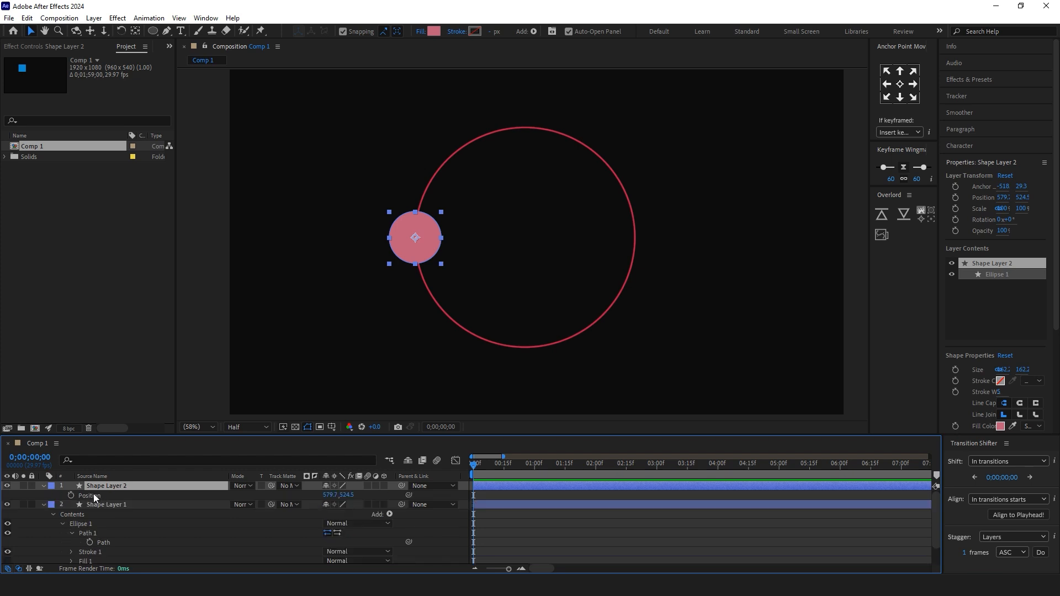
{"action": "left_click", "coordinate": [94, 494]}
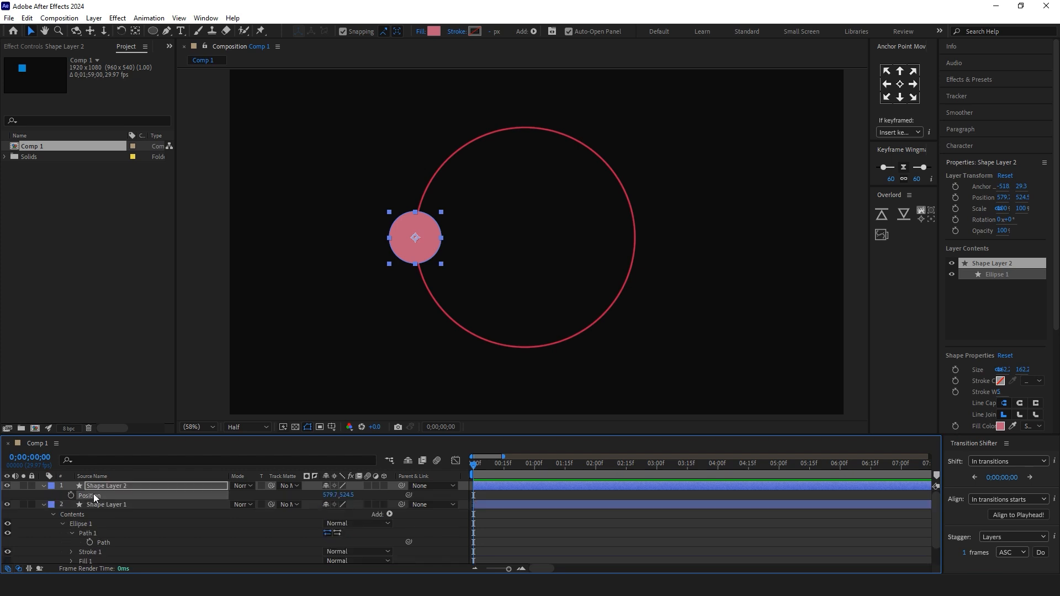
{"action": "key", "text": "ctrl+v"}
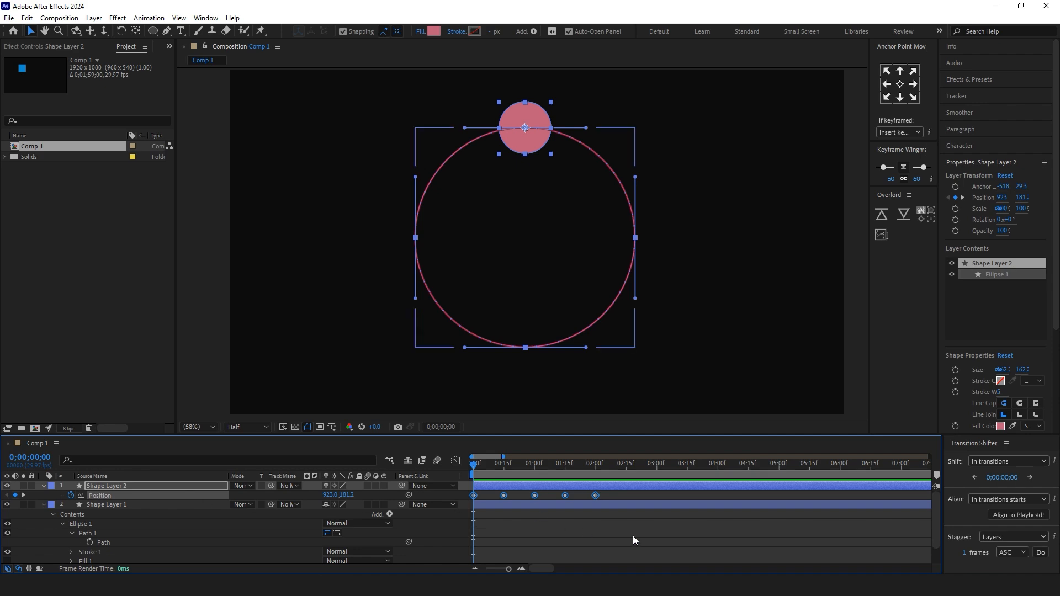
{"action": "left_click", "coordinate": [633, 537]}
{"action": "key", "text": "space"}
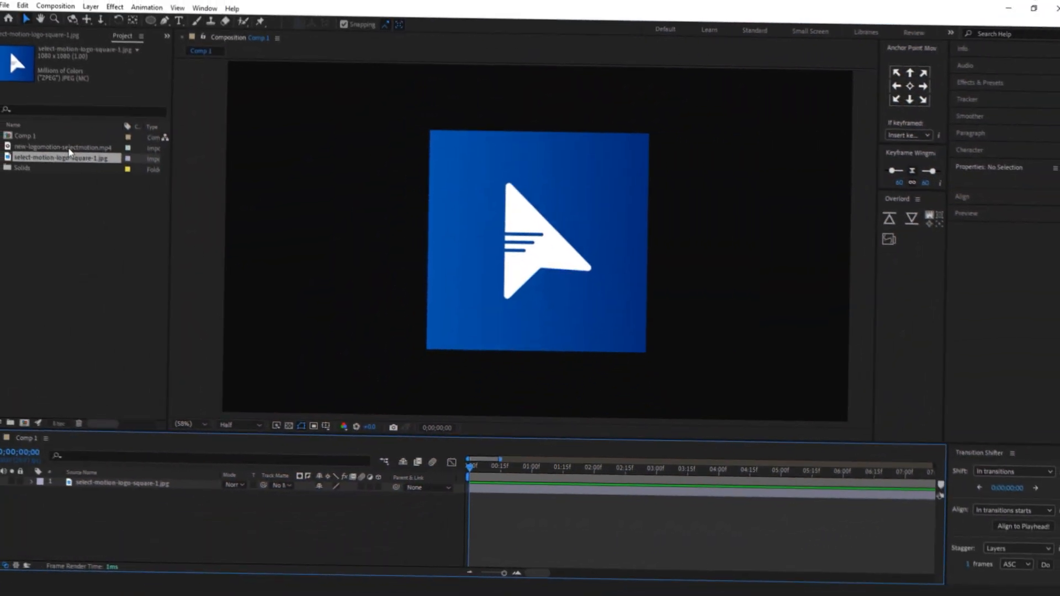
Step: Replace the source of the square logo layer with new-logomotion-selectmotion.mp4, keeping the layer's transform, and scrub through the replaced clip
{"action": "left_click", "coordinate": [501, 276]}
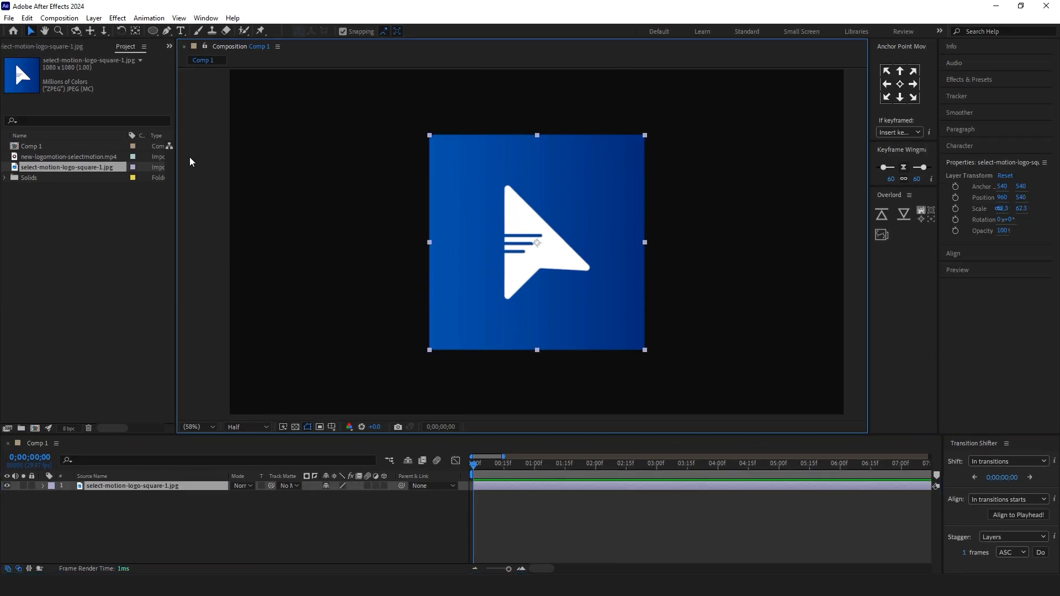
{"action": "left_click", "coordinate": [72, 157]}
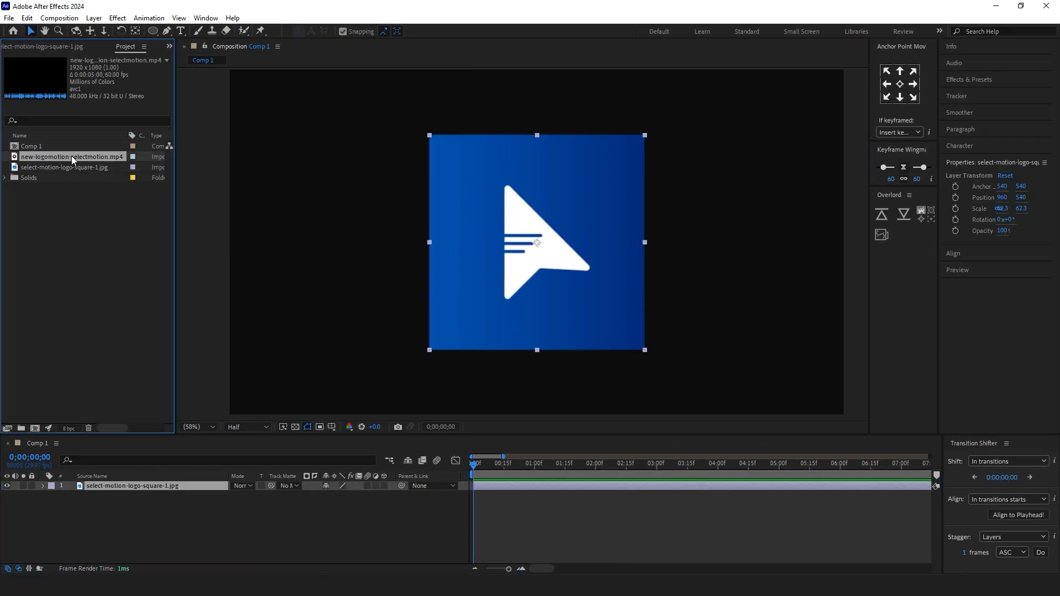
{"action": "left_click_drag", "start_coordinate": [68, 155], "coordinate": [536, 253]}
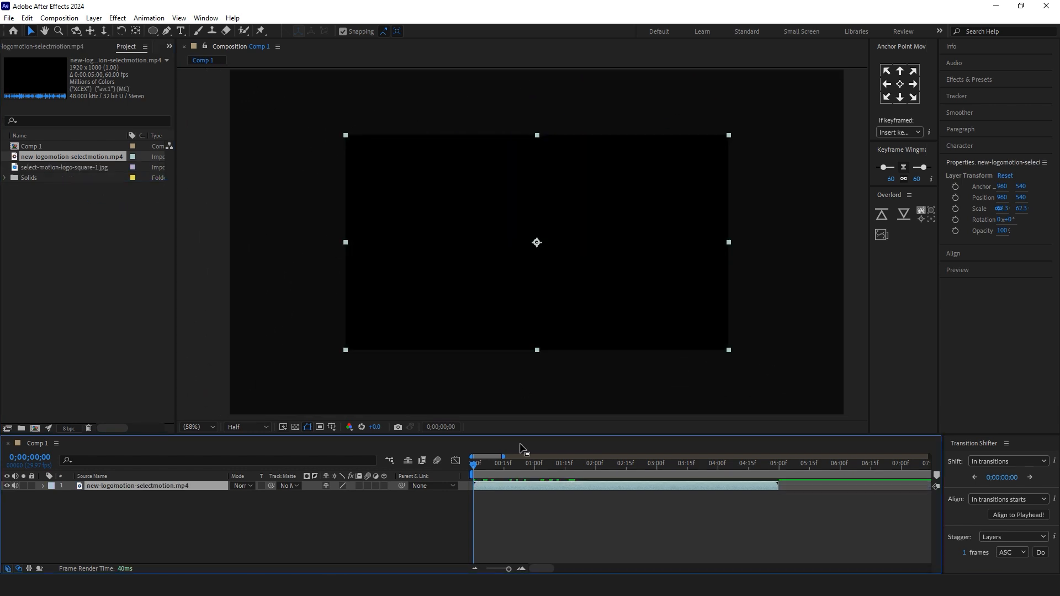
{"action": "left_click_drag", "start_coordinate": [483, 469], "coordinate": [508, 477]}
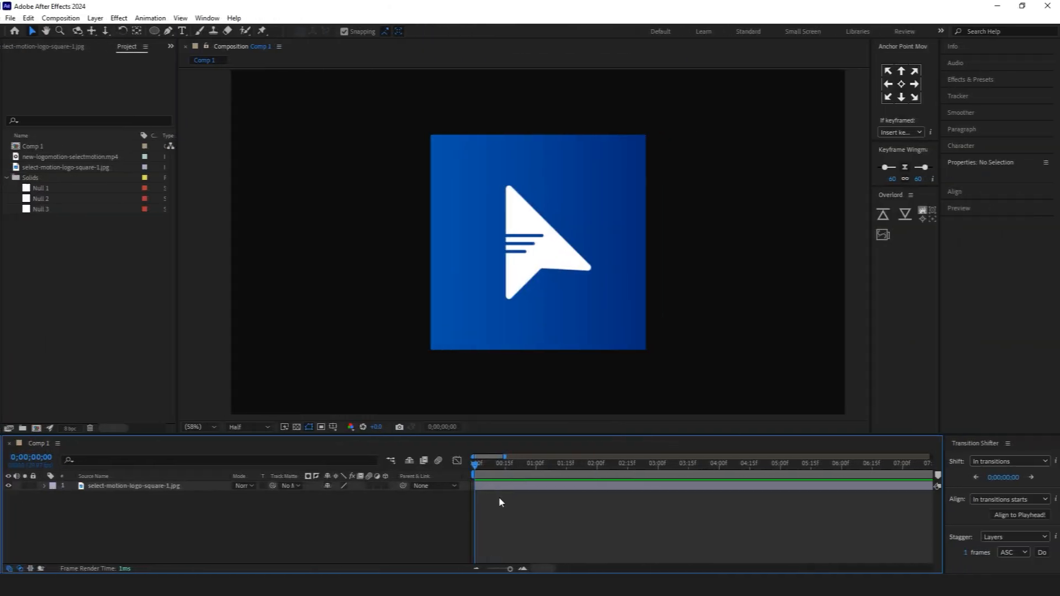
Step: Reveal the source file of the select-motion-logo-square-1.jpg layer in Explorer, and return to the composition
{"action": "left_click", "coordinate": [494, 488]}
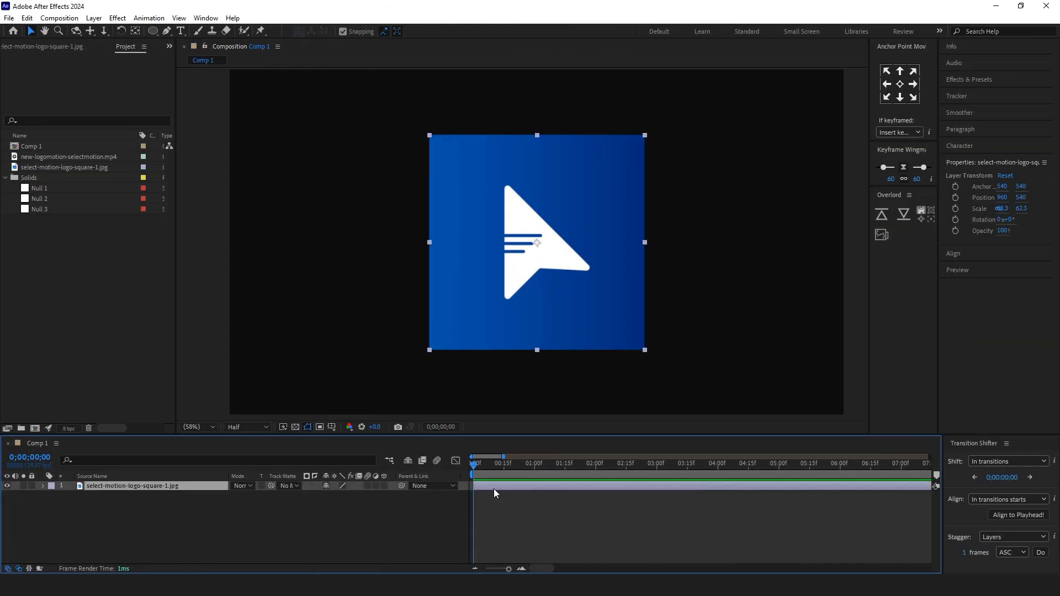
{"action": "right_click", "coordinate": [493, 489]}
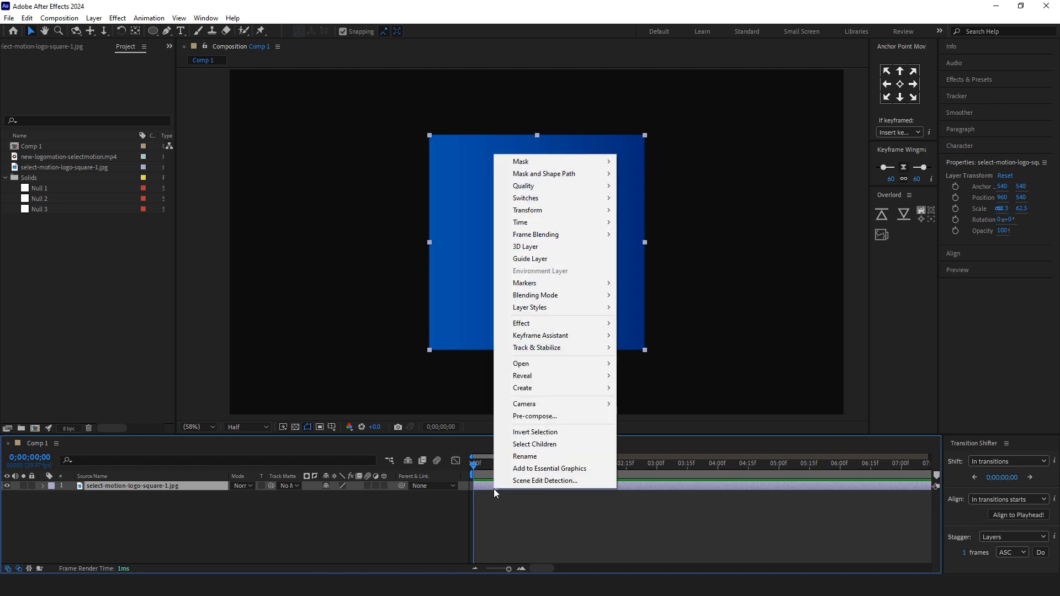
{"action": "mouse_move", "coordinate": [575, 334]}
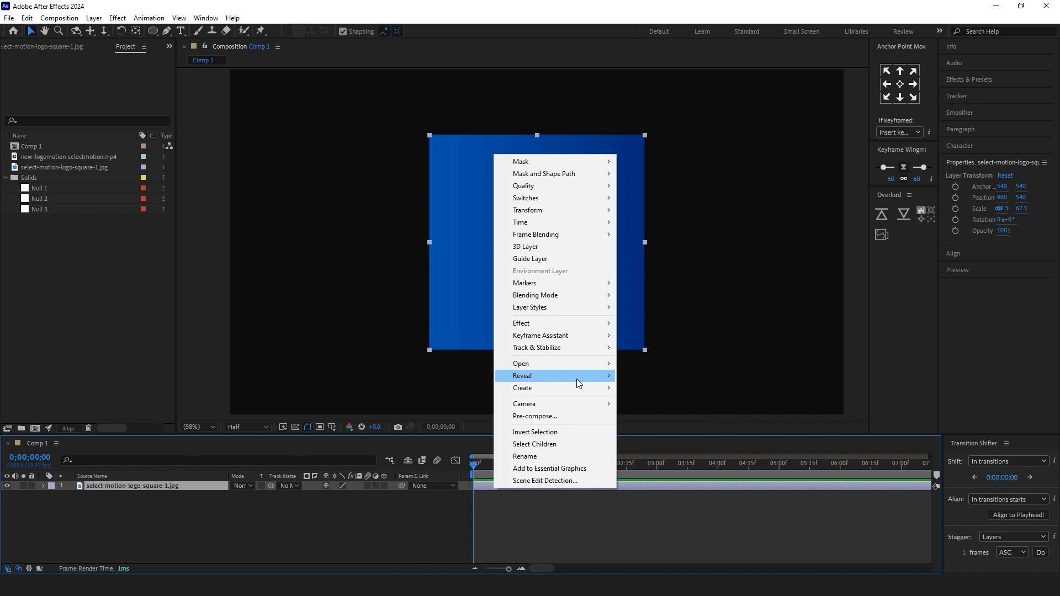
{"action": "mouse_move", "coordinate": [579, 384]}
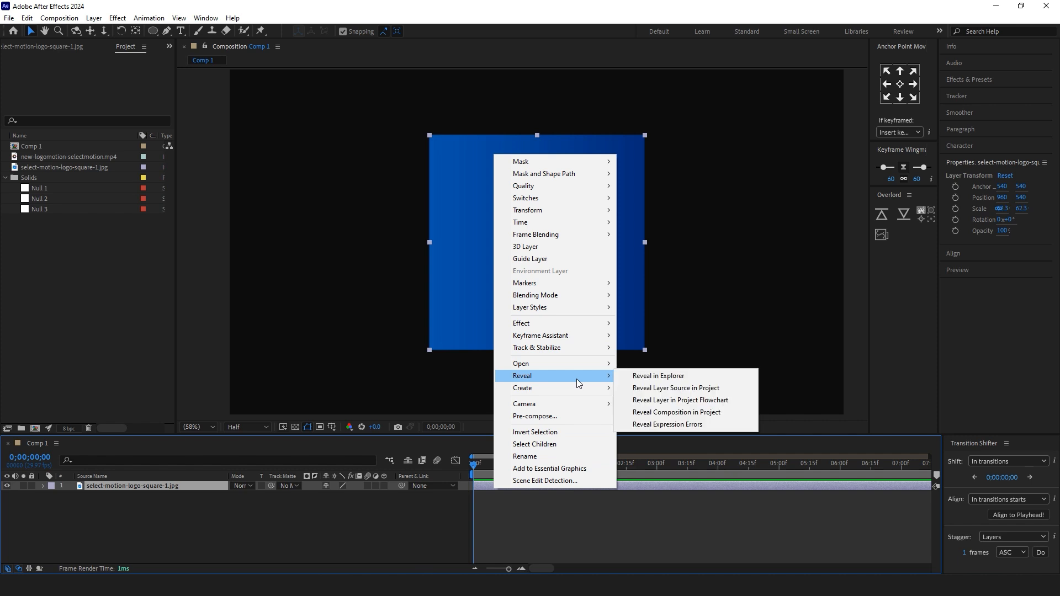
{"action": "left_click", "coordinate": [713, 379]}
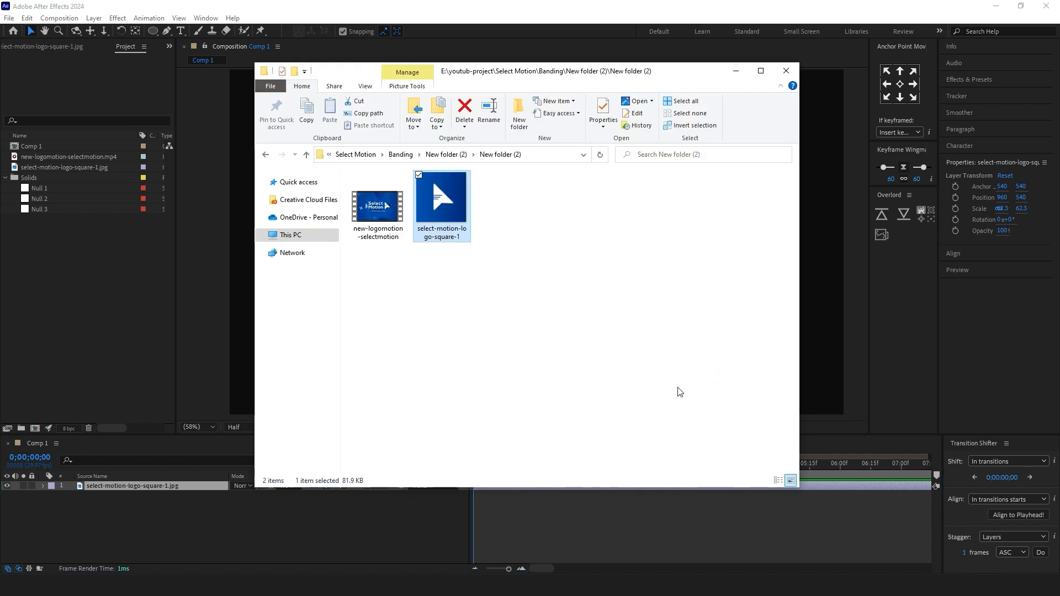
{"action": "left_click", "coordinate": [567, 15]}
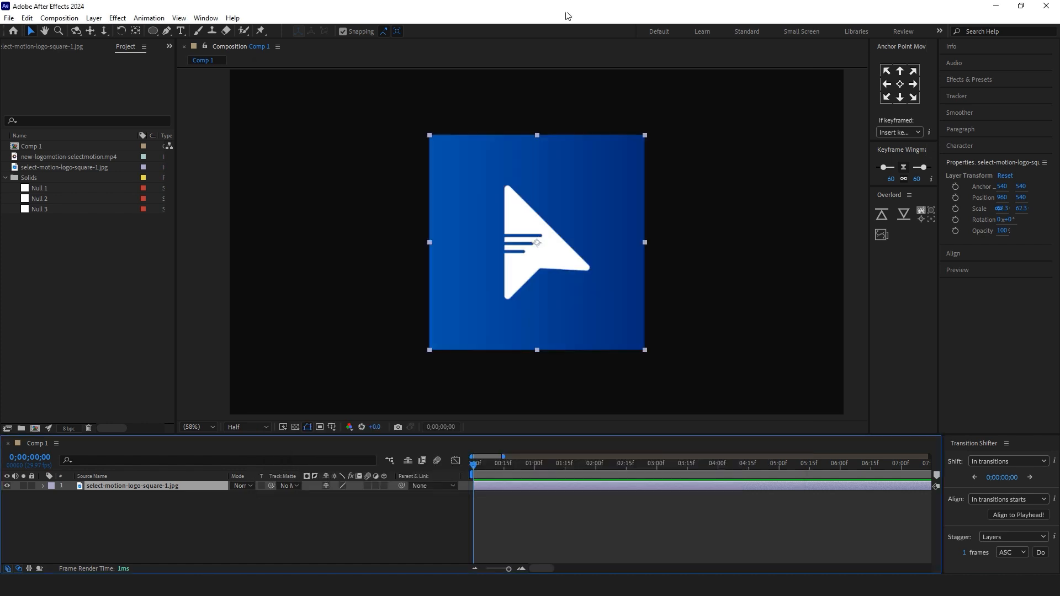
Step: Reveal the source of the square logo layer in the project
{"action": "right_click", "coordinate": [510, 485]}
{"action": "mouse_move", "coordinate": [609, 381]}
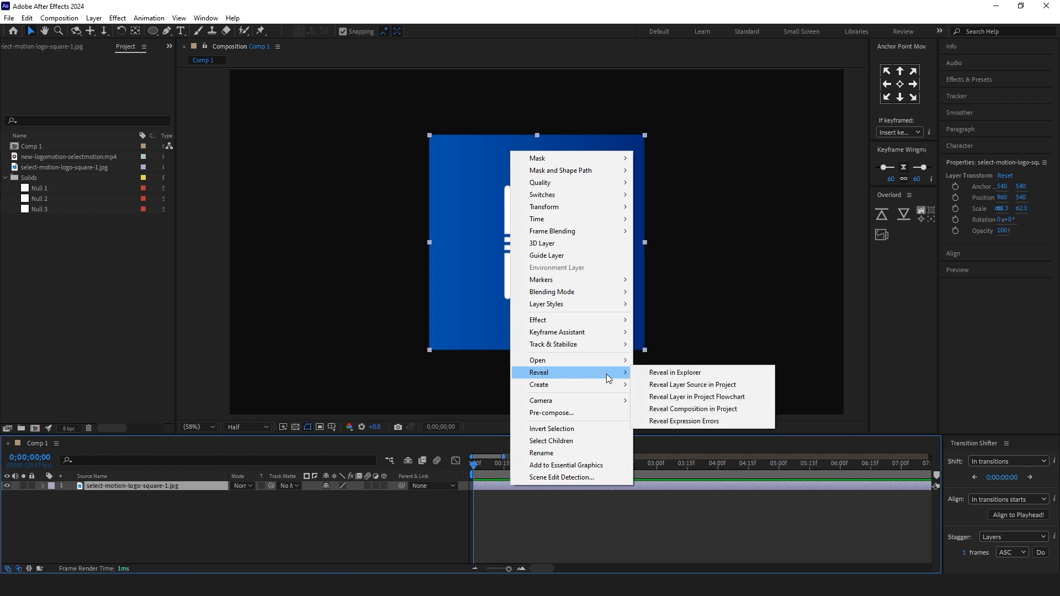
{"action": "left_click", "coordinate": [769, 386]}
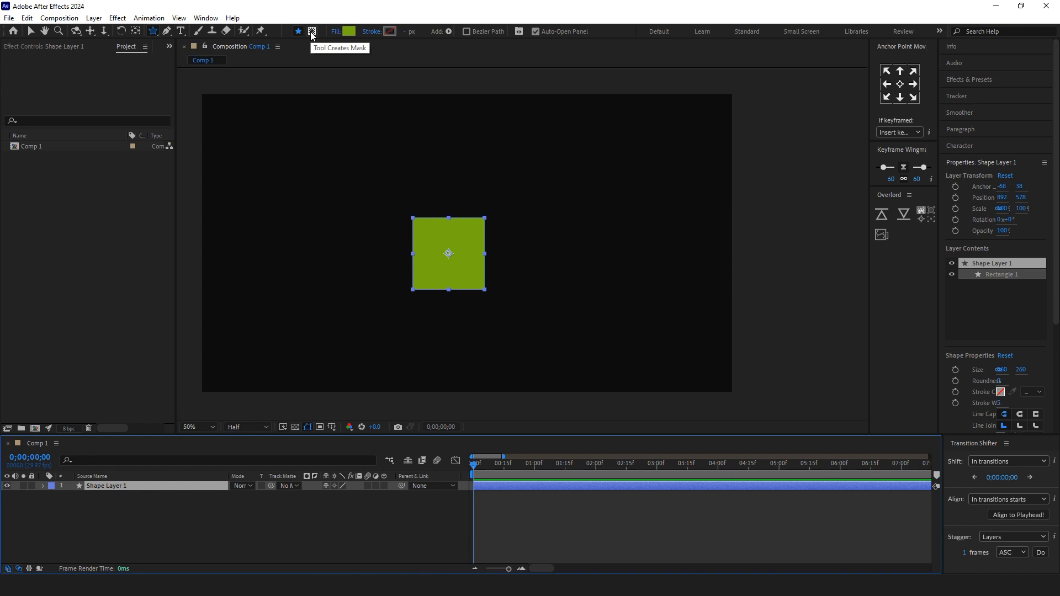
Step: Draw a star-shaped mask on the green square's shape layer instead of a new shape, and reposition the mask over the square
{"action": "left_click", "coordinate": [312, 31]}
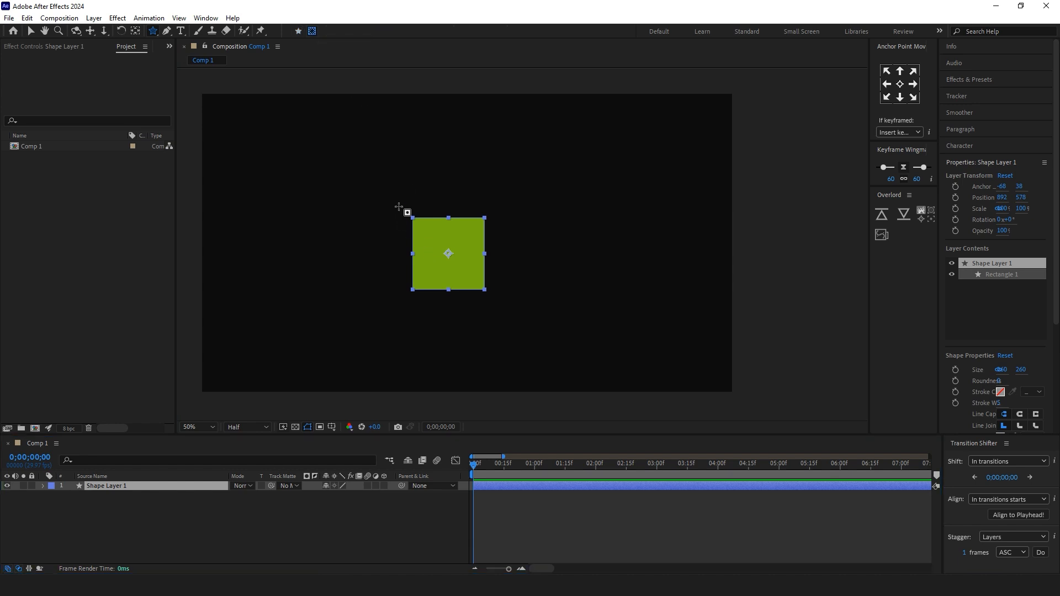
{"action": "left_click_drag", "start_coordinate": [407, 214], "coordinate": [451, 272]}
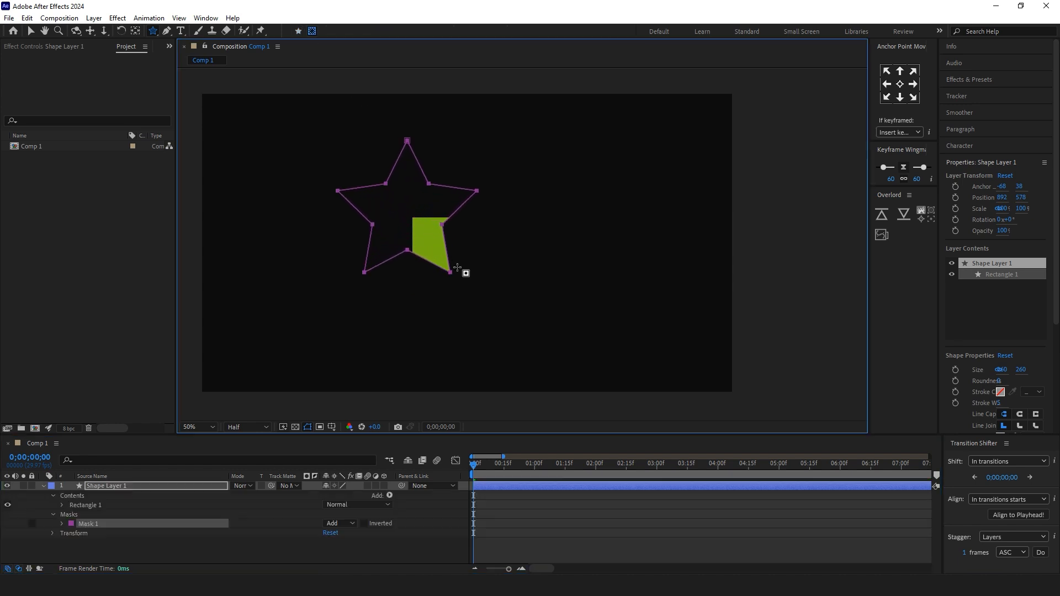
{"action": "left_click", "coordinate": [31, 31]}
{"action": "left_click_drag", "start_coordinate": [431, 187], "coordinate": [472, 228]}
{"action": "left_click_drag", "start_coordinate": [493, 314], "coordinate": [524, 281]}
{"action": "left_click", "coordinate": [644, 260]}
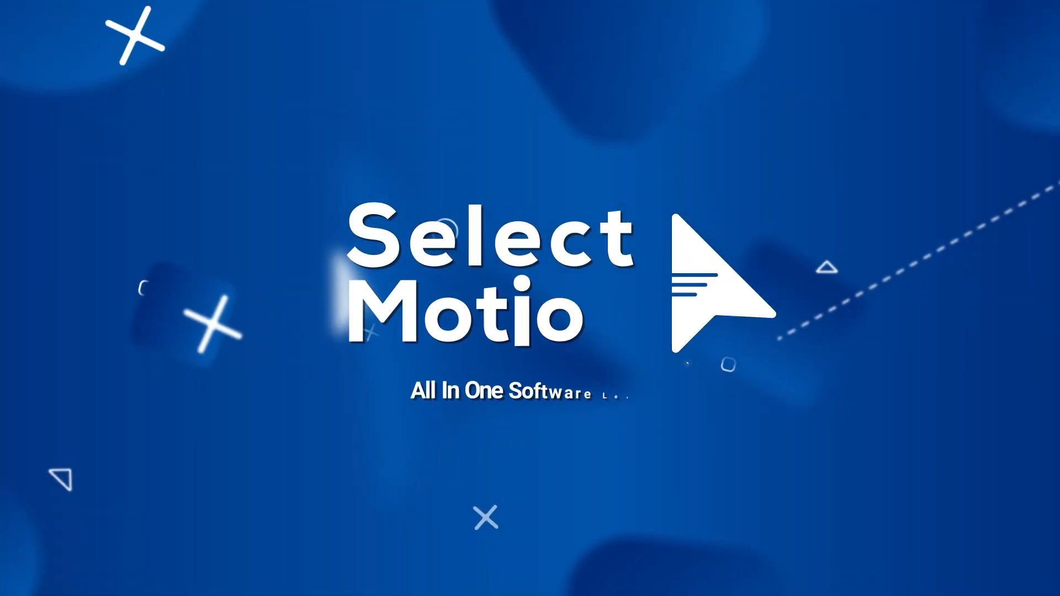